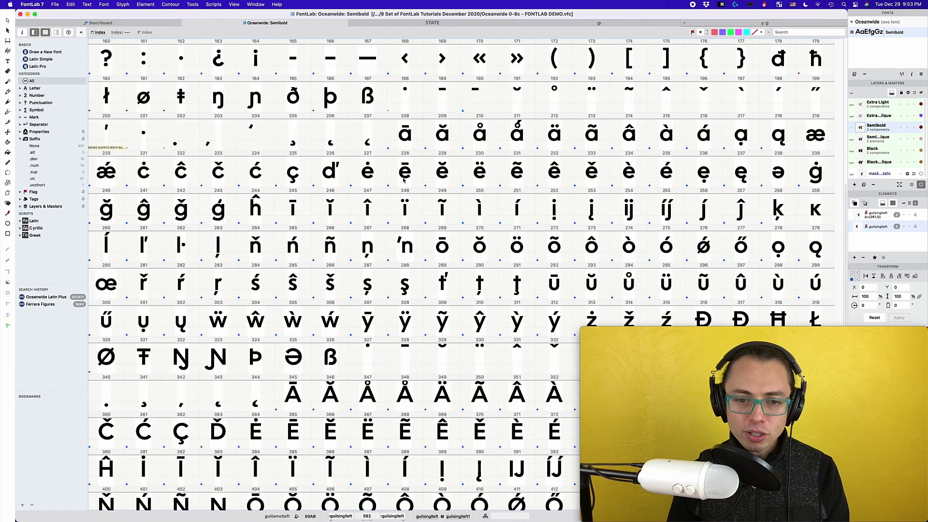
- Select glyphs 208–244 (ā through ĥ) and drag the block six slots later
left_click(405, 133)
left_click(271, 220, "shift")
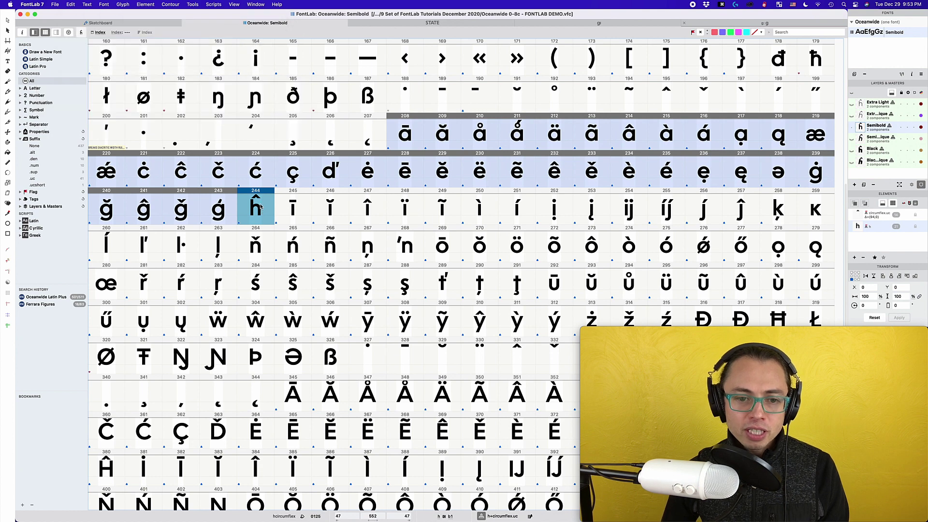
left_click_drag(260, 207, 370, 293)
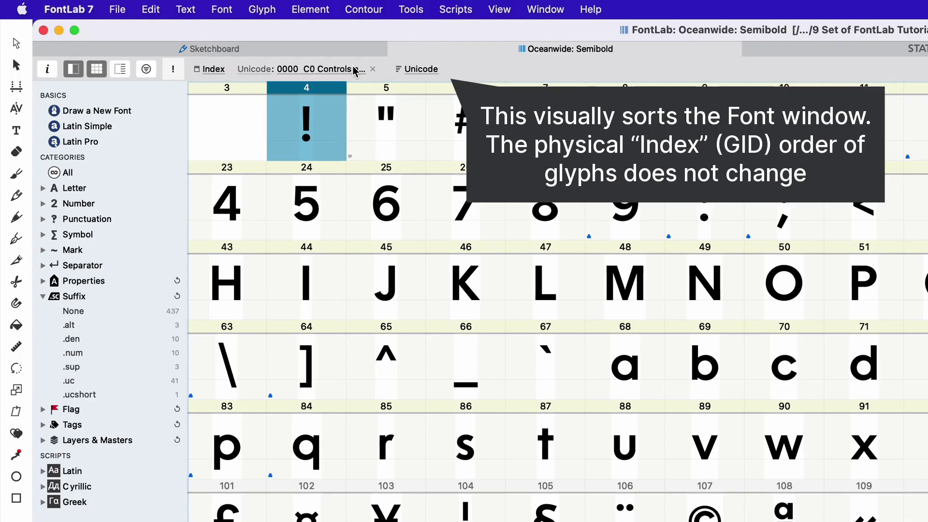
- Remove the Unicode range filter, leaving the display sort order unchanged
left_click(420, 69)
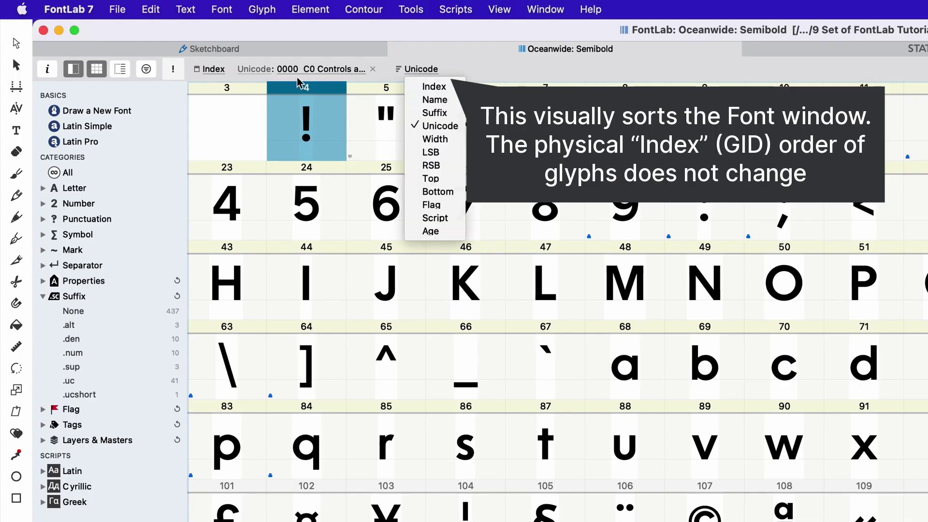
left_click(370, 146)
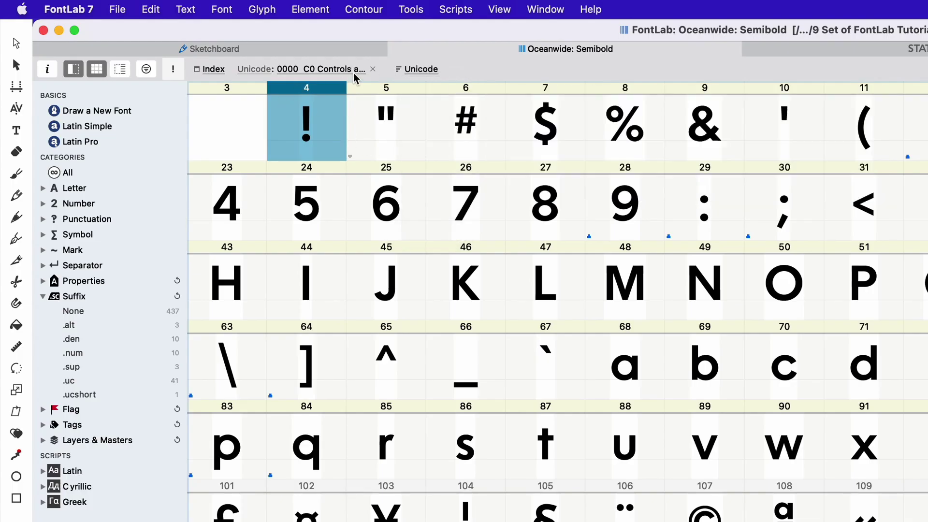
left_click(373, 69)
- Permanently reorder all glyphs by Unicode with Font > Sort Glyphs > Unicode
left_click(222, 9)
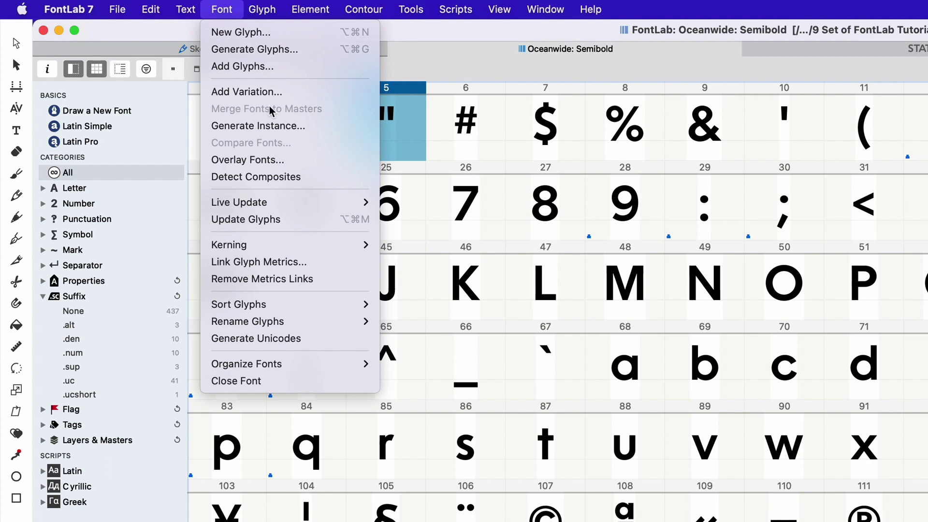
mouse_move(263, 303)
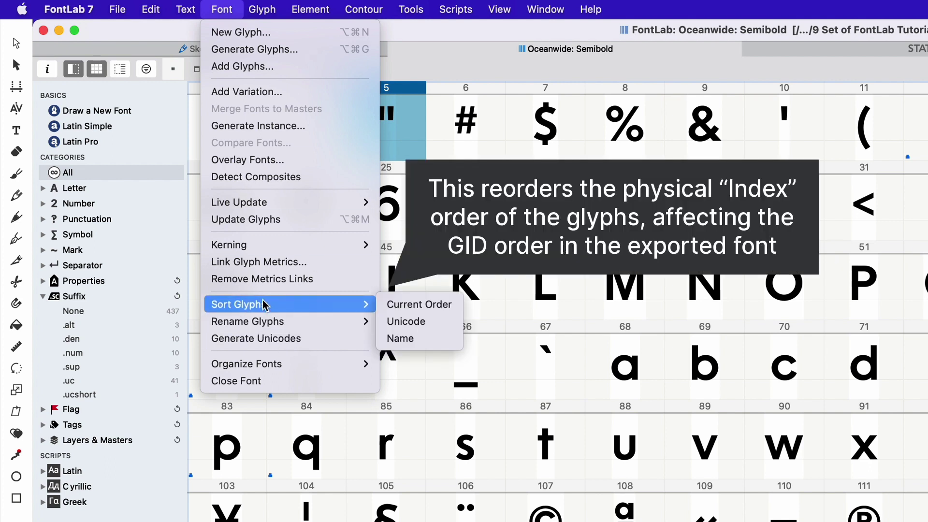
left_click(406, 321)
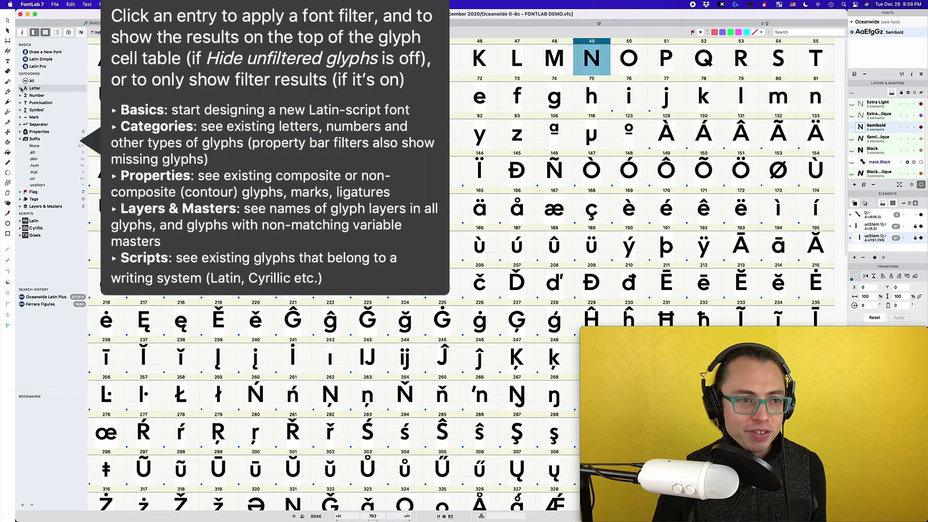
- Expand Letter and view the Latin Uppercase, Latin Lowercase and Lowercase categories
left_click(20, 88)
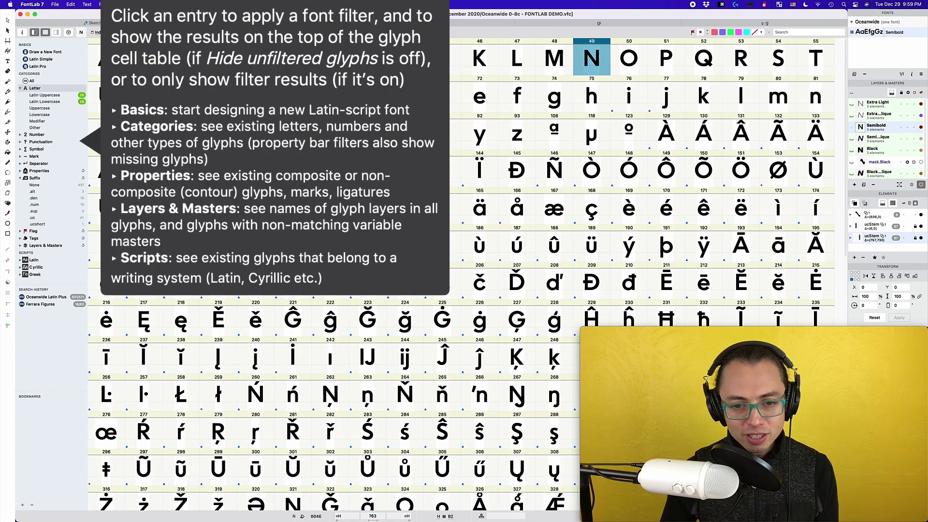
scroll(464, 271, "down", 10)
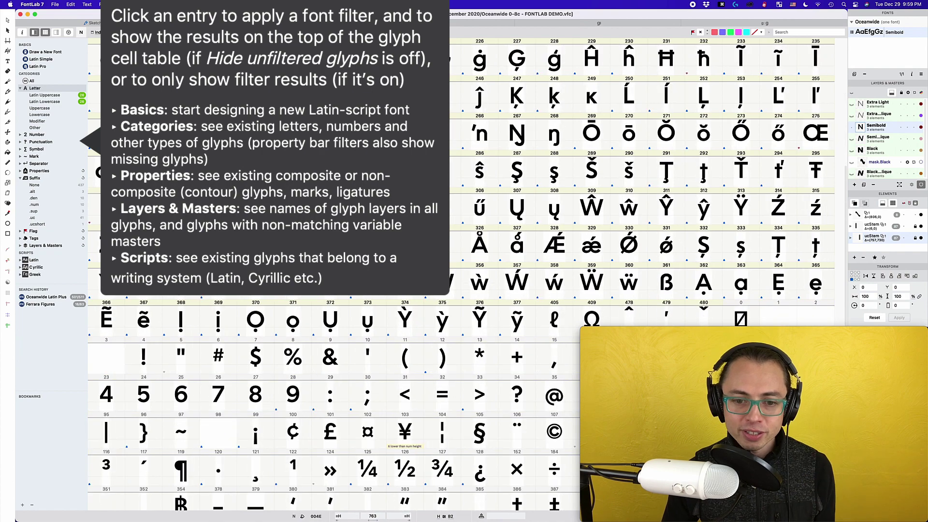
scroll(464, 271, "up", 10)
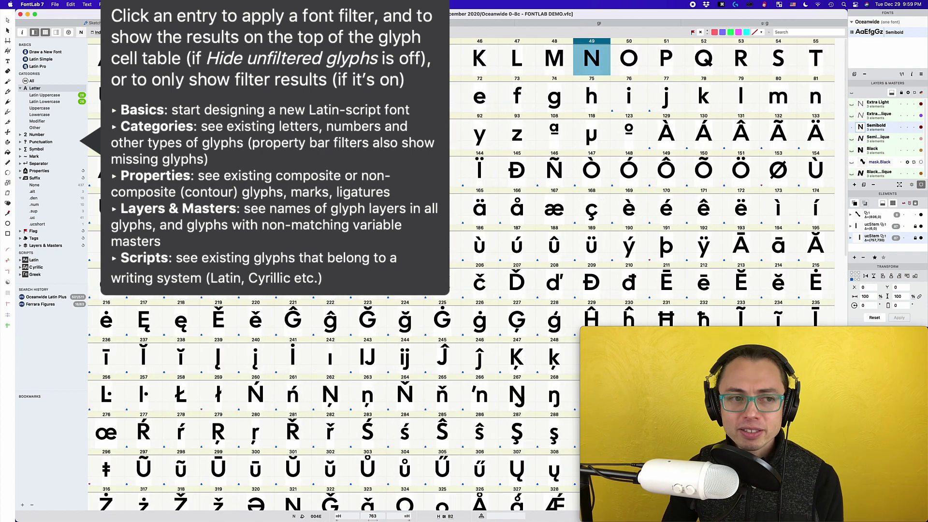
left_click(53, 96)
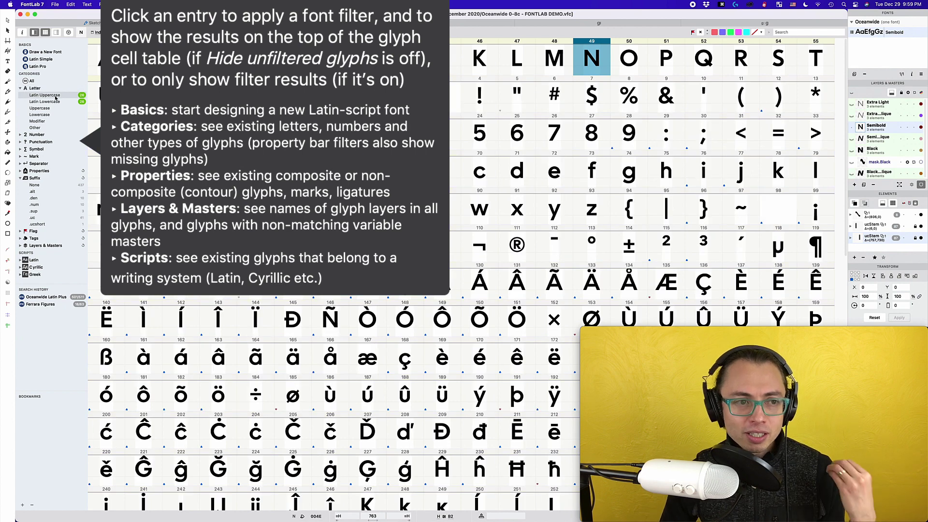
left_click(54, 102)
left_click(49, 114)
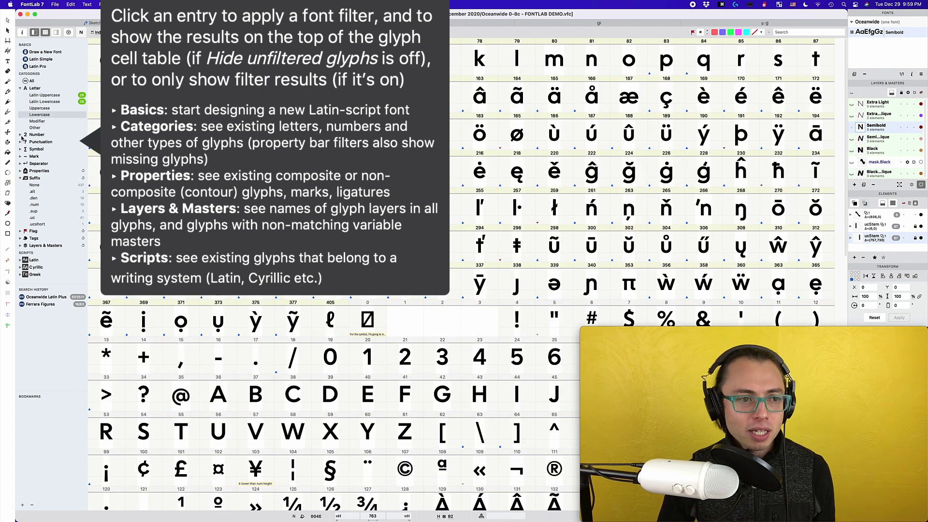
- Expand Number and view Basic Digits, then the Other numbers category
left_click(20, 135)
left_click(40, 141)
left_click(52, 155)
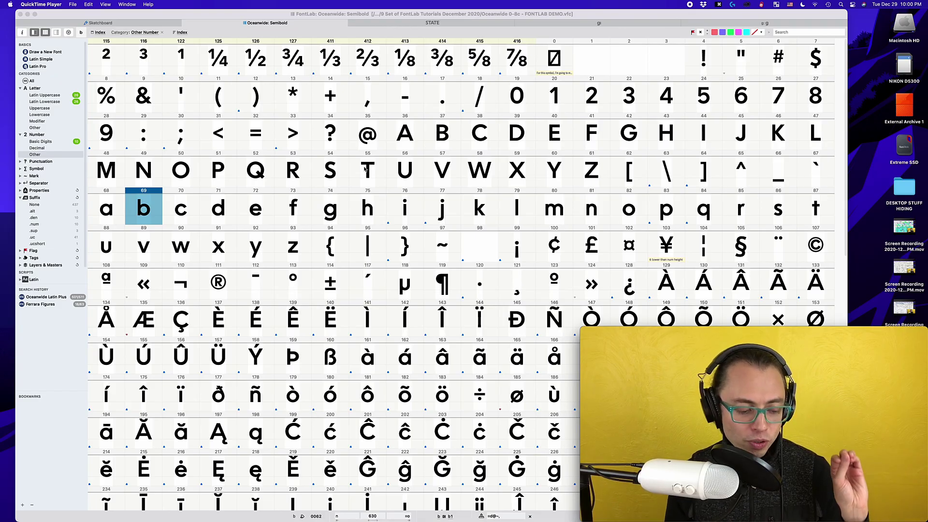
- Filter to Latin Uppercase, hide other glyphs, and flag A–Z red
left_click(44, 95)
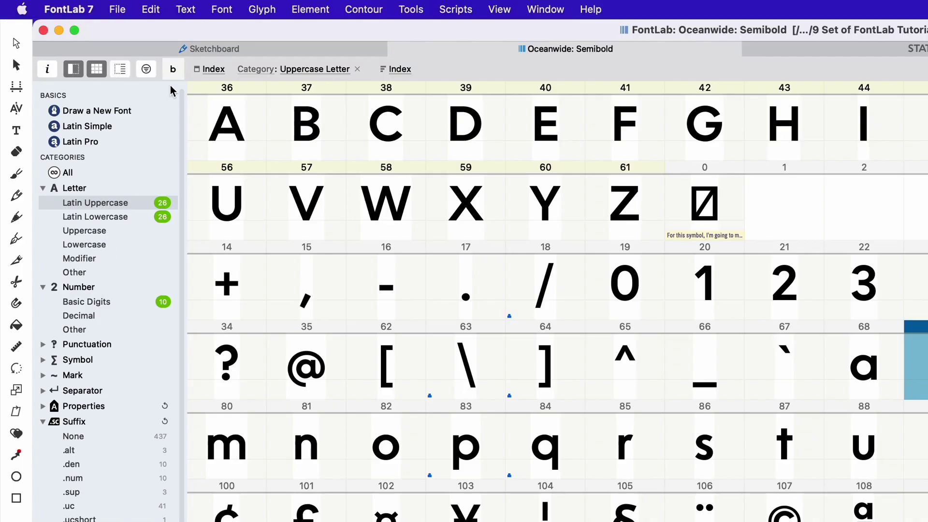
left_click(69, 32)
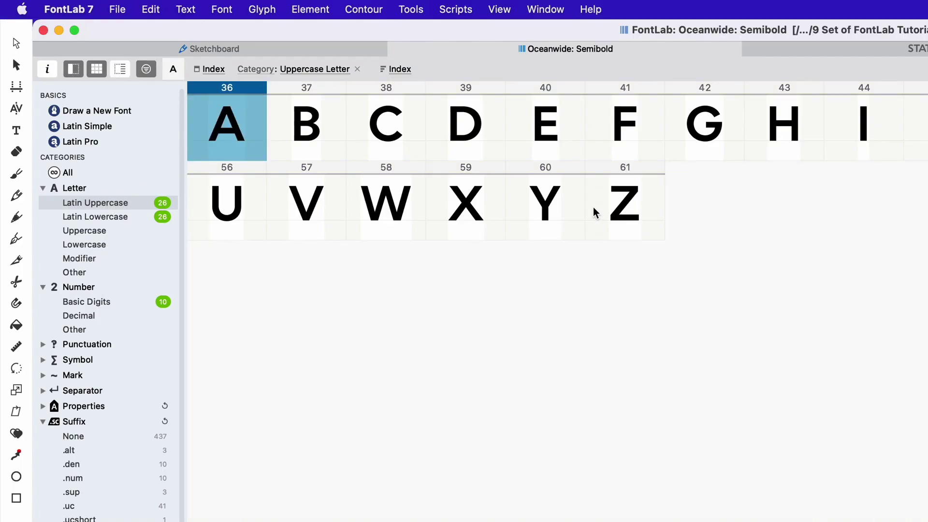
left_click(606, 208, "shift")
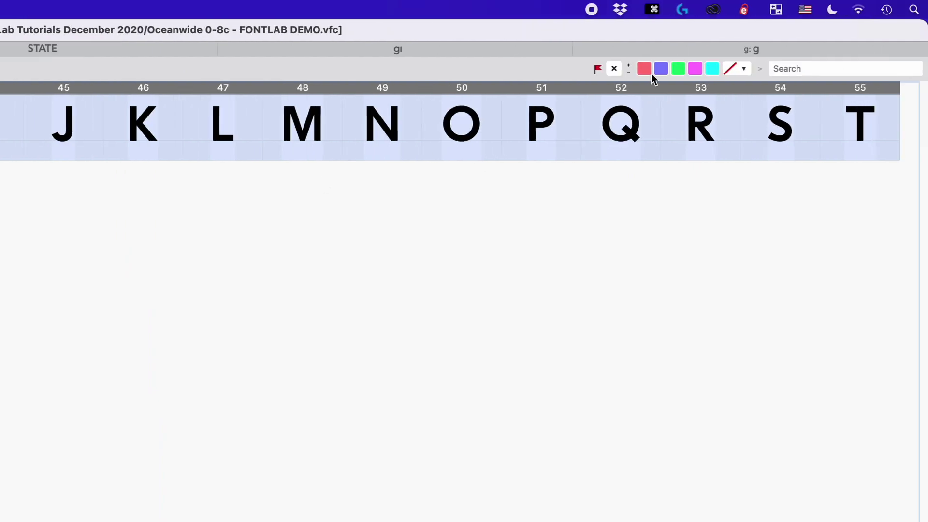
left_click(639, 71)
- Flag the Latin Lowercase letters a–z blue
left_click(44, 102)
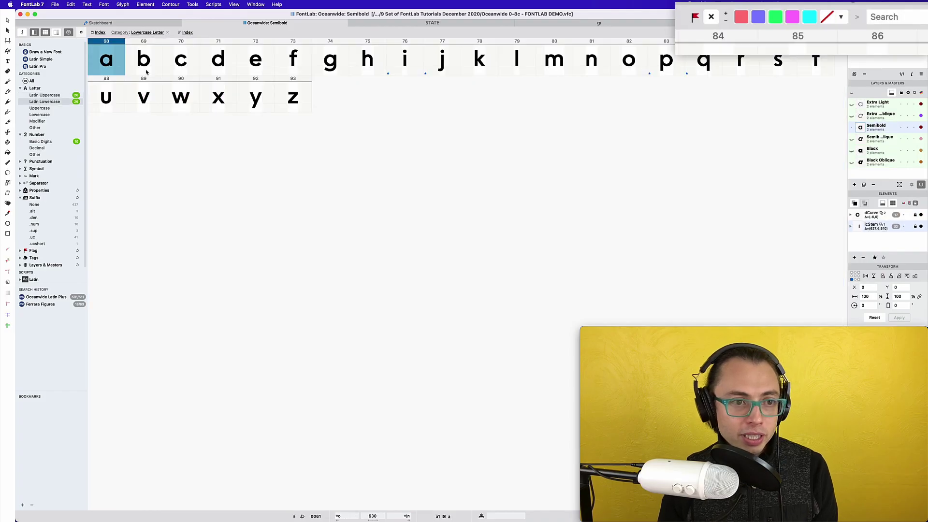
left_click(293, 98, "shift")
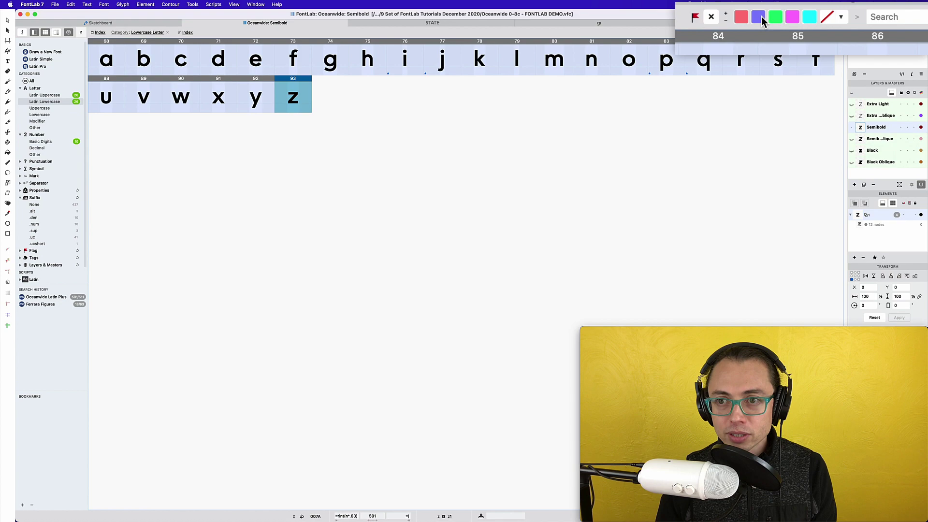
left_click(754, 32)
- In the Uppercase category, flag the accented capitals À through Ω orange
left_click(49, 108)
left_click(41, 122)
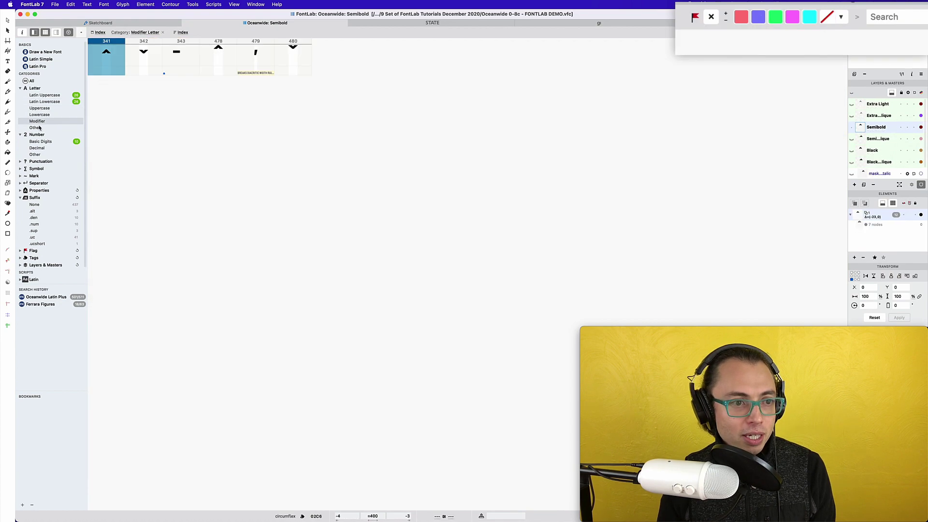
key("Up")
key("Up")
left_click(325, 99)
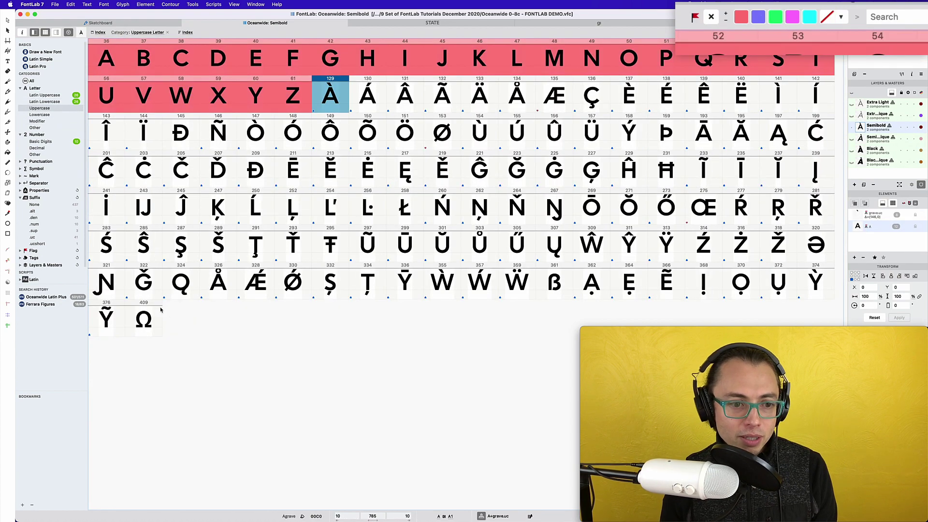
key("shift+End")
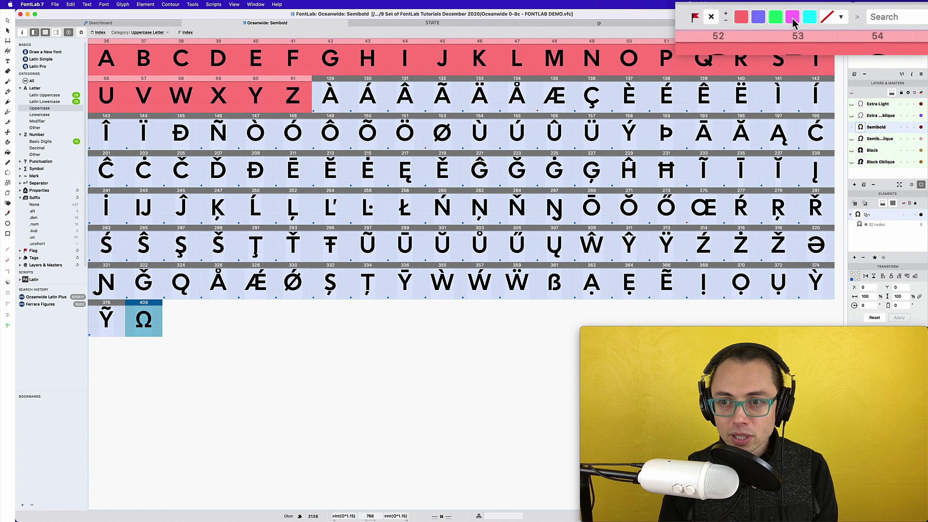
left_click(842, 18)
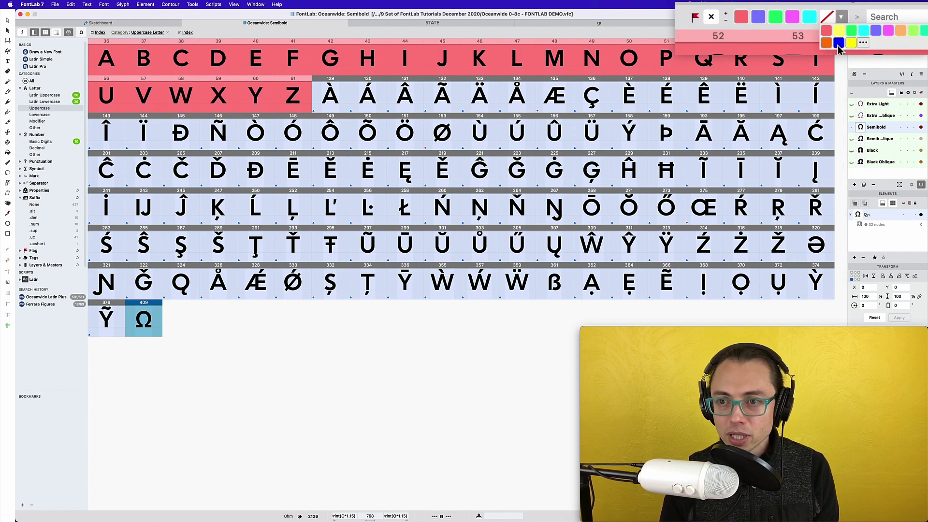
left_click(826, 43)
left_click(360, 72)
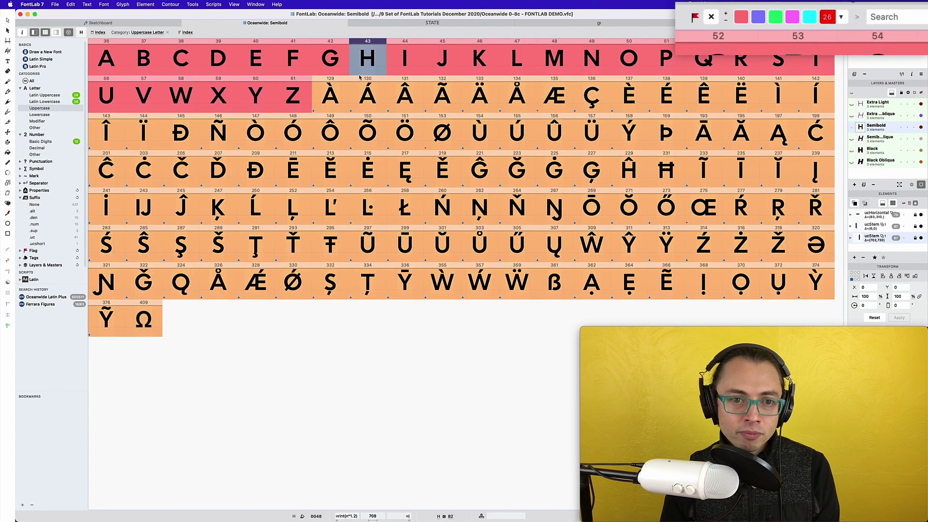
- Select F and remove the Uppercase Letter category filter
left_click(275, 68)
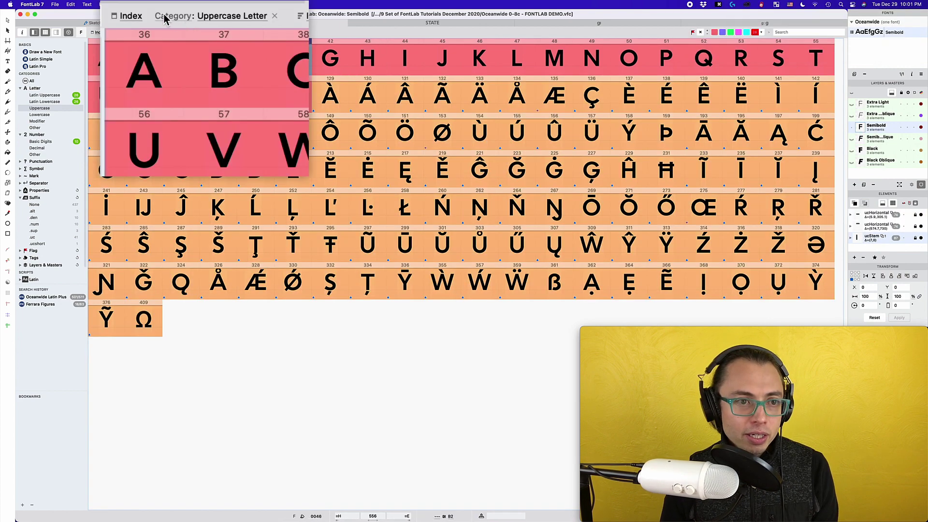
left_click(274, 16)
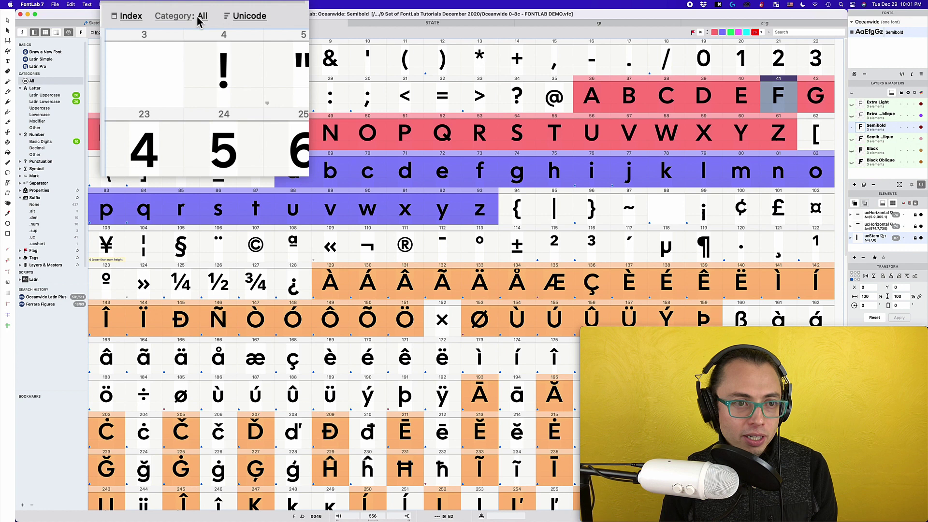
left_click(184, 18)
left_click(184, 17)
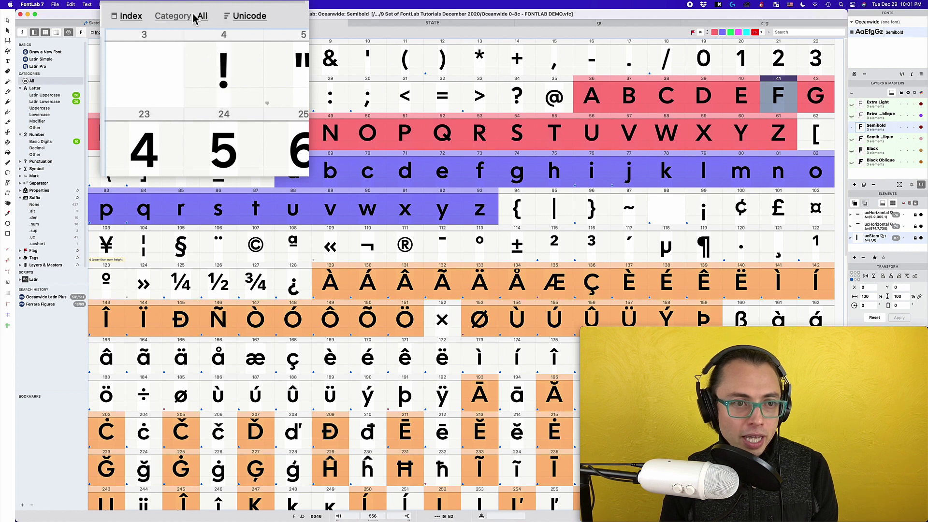
- Sort the glyph grid by Flag colour, then select the lowercase z
left_click(248, 17)
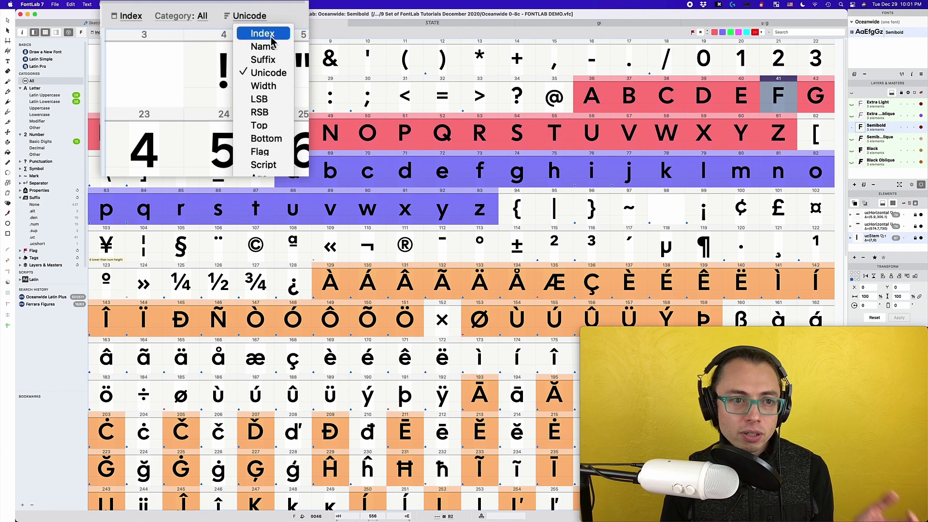
left_click(264, 152)
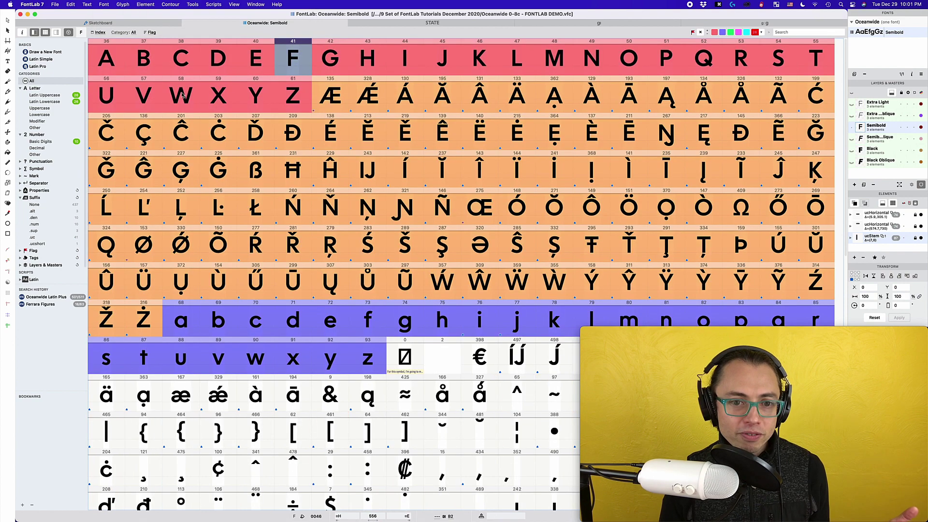
left_click(378, 351)
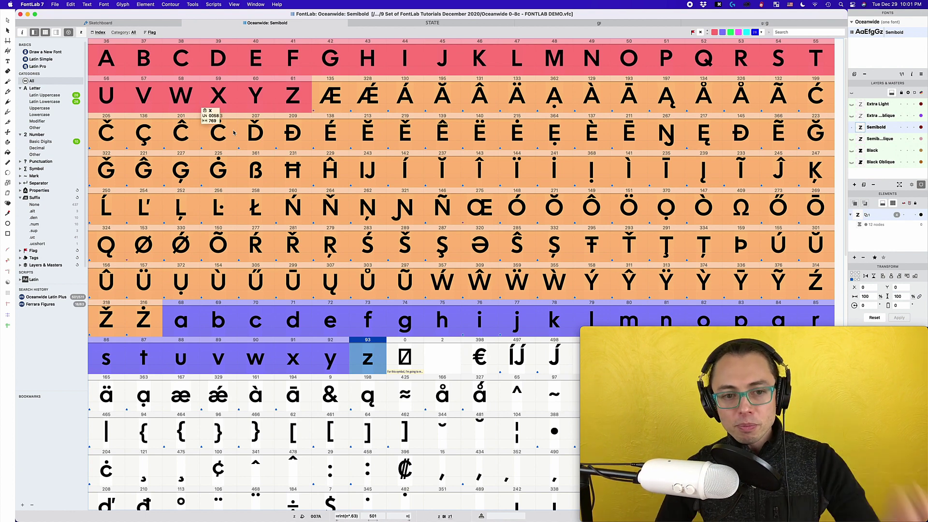
- Apply Font > Sort Glyphs > Unicode to renumber the stored glyph indexes
left_click(106, 4)
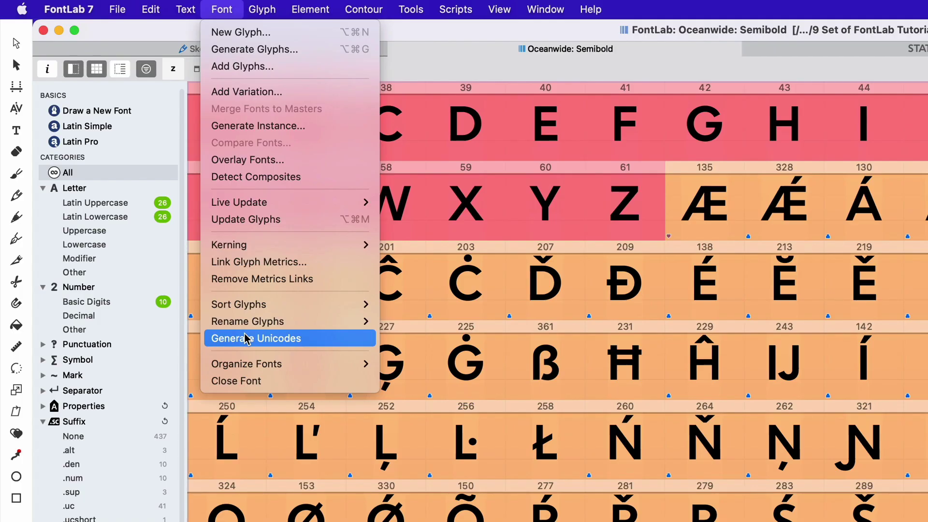
mouse_move(115, 144)
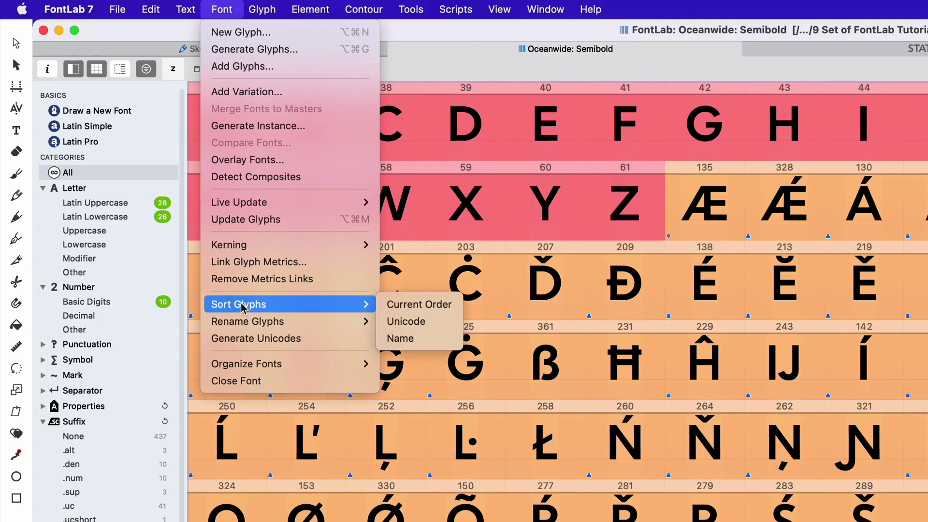
left_click(409, 329)
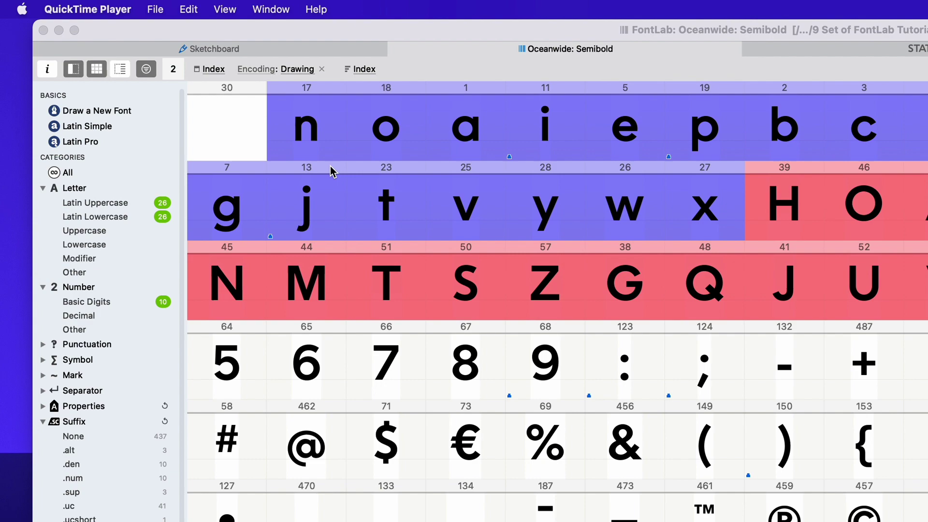
- Scroll through the encoding dropdown opened from the Encoding: Drawing bar
left_click(296, 71)
scroll(362, 321, "down", 10)
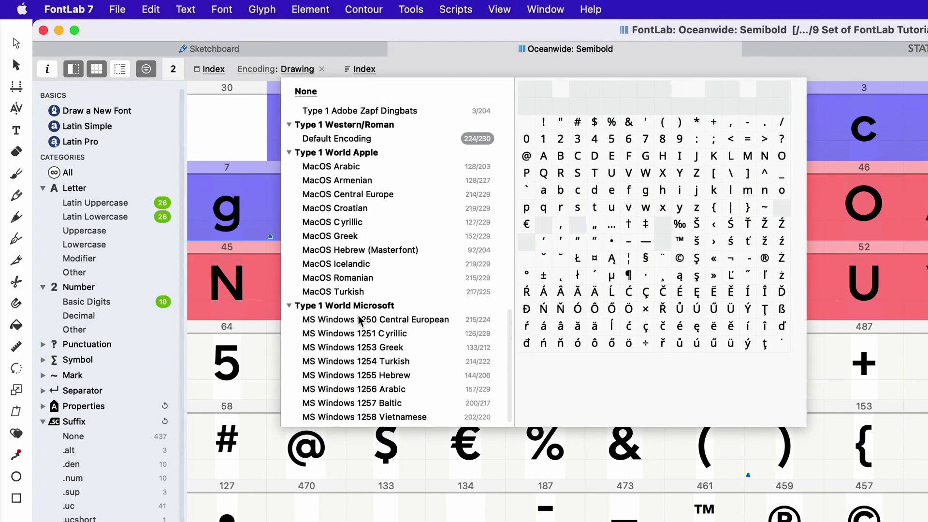
scroll(360, 321, "up", 15)
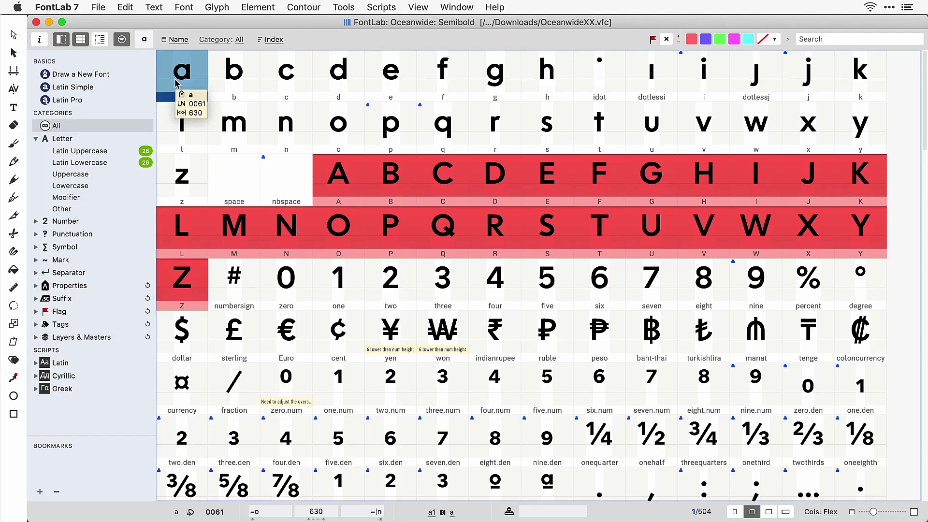
- Filter to Latin Uppercase, select all 26 glyphs, and copy their names one per line
left_click(106, 151)
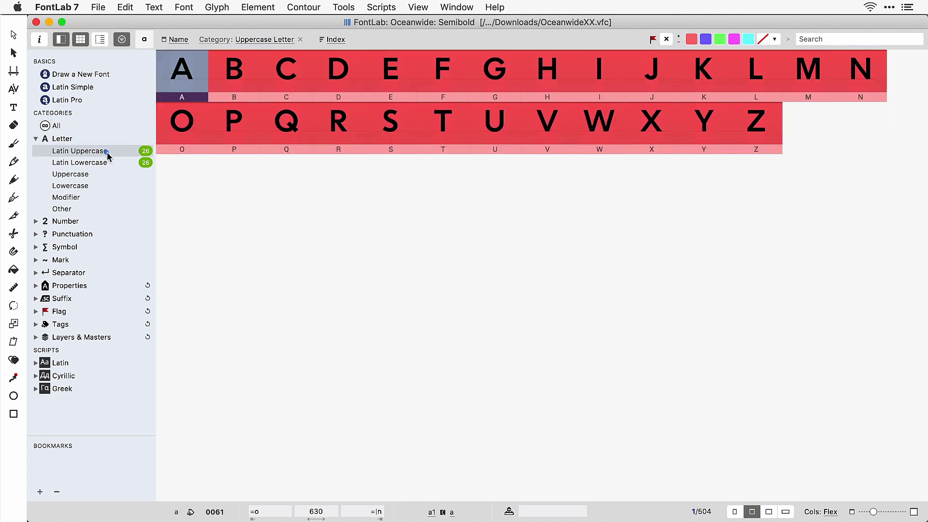
left_click(757, 142, "shift")
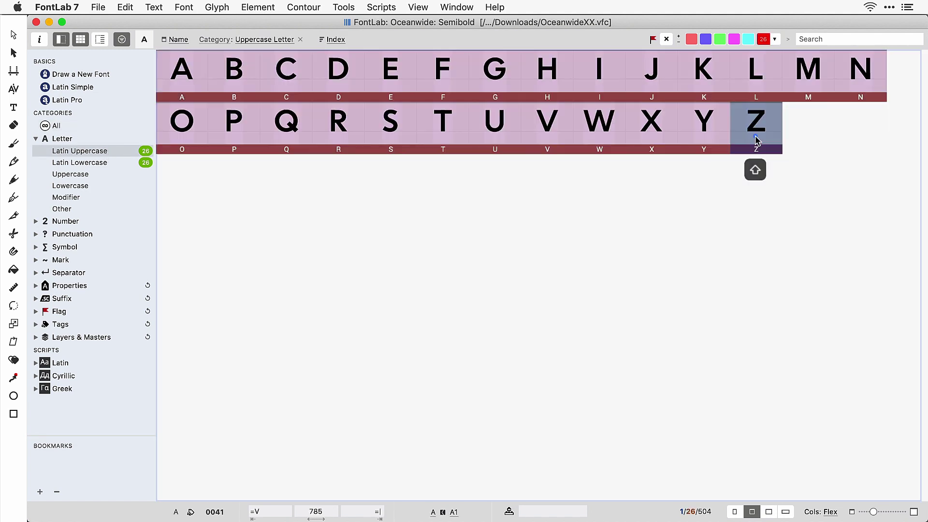
left_click(153, 8)
mouse_move(186, 131)
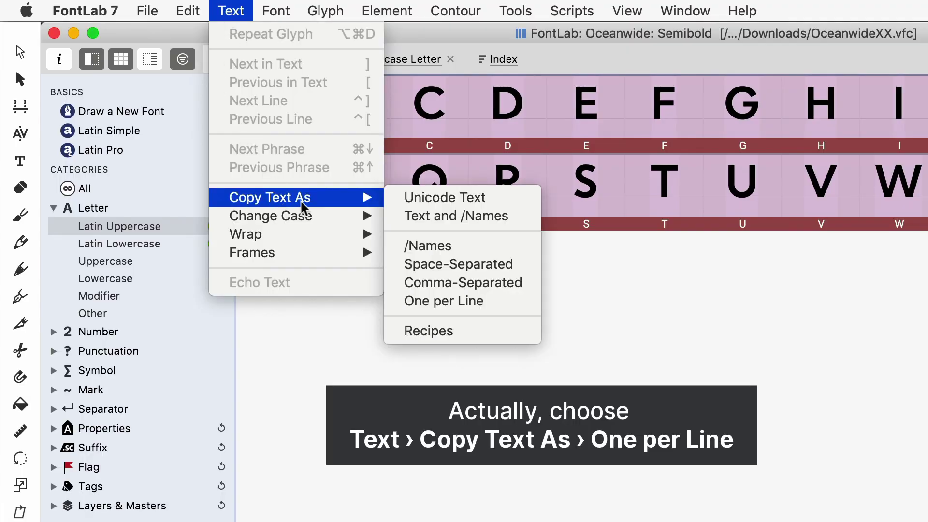
left_click(498, 309)
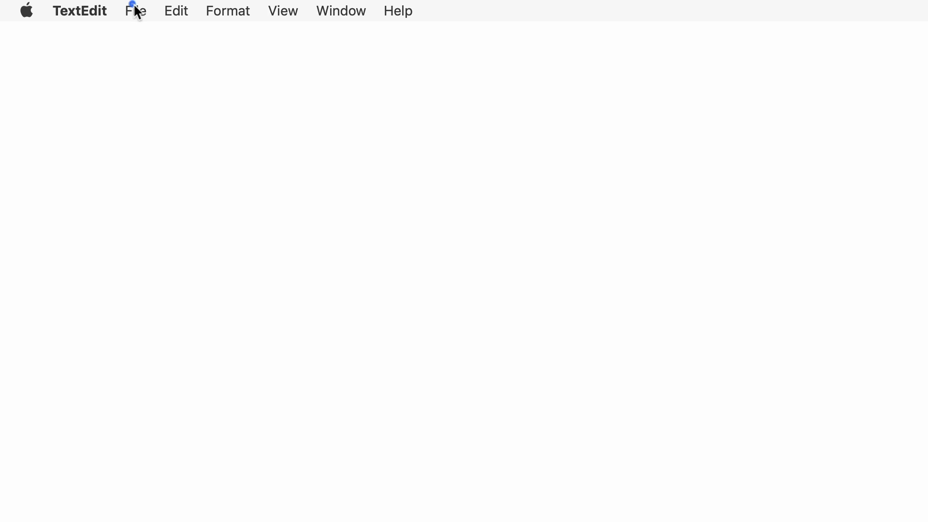
- Create a new plain-text TextEdit document and paste the A–Z names into it
left_click(135, 10)
left_click(139, 34)
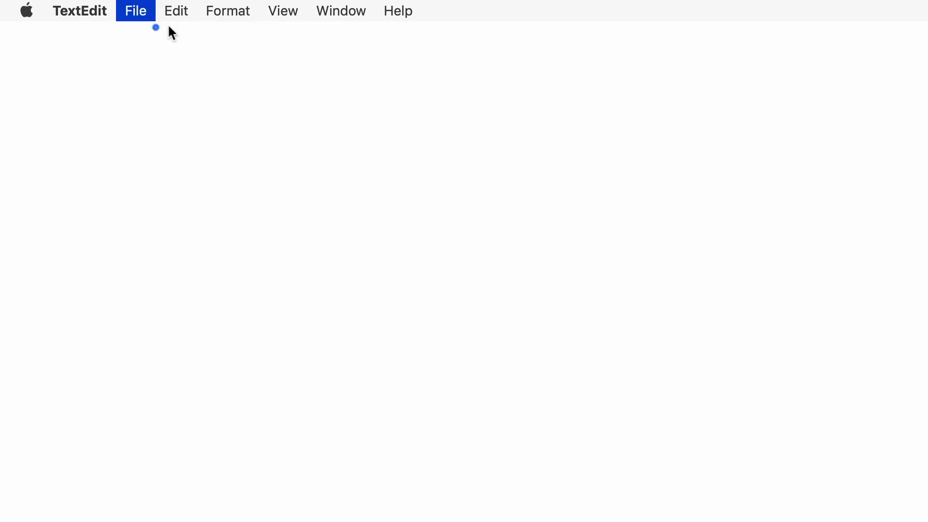
left_click(230, 10)
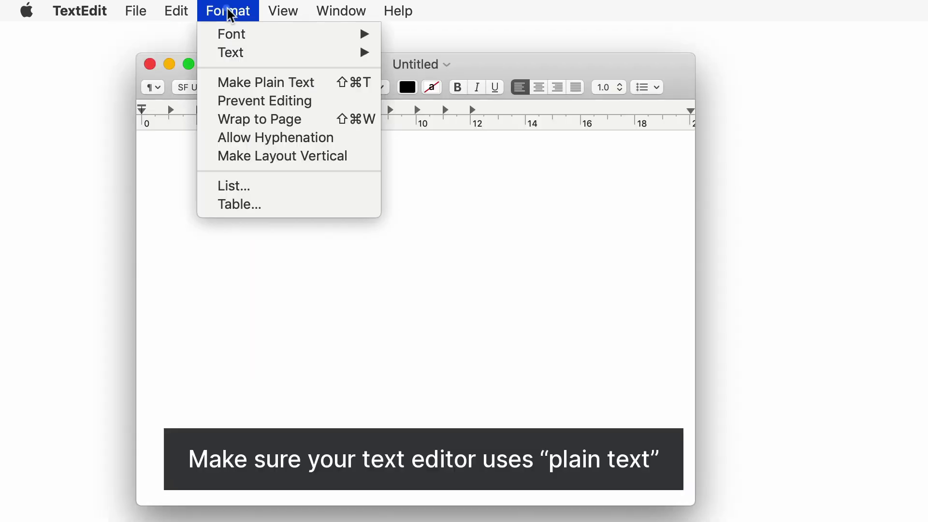
left_click(248, 79)
left_click(178, 10)
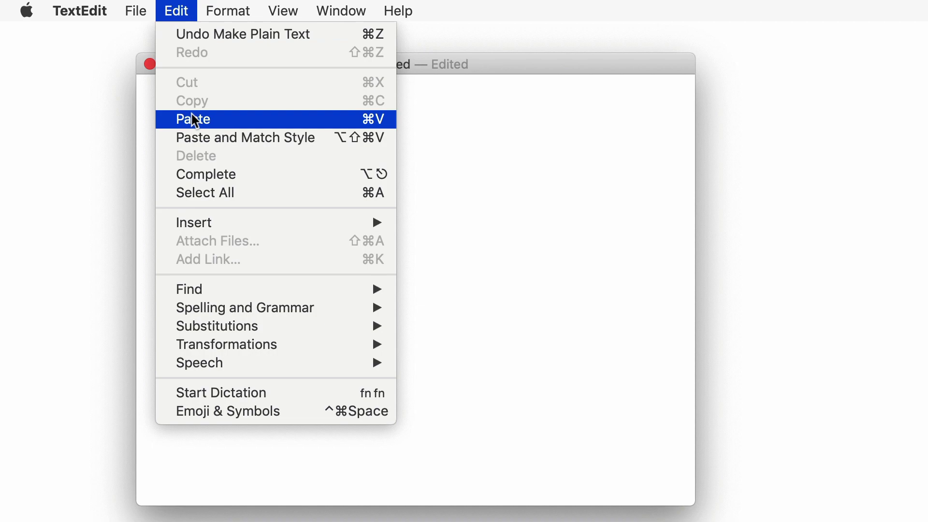
left_click(195, 120)
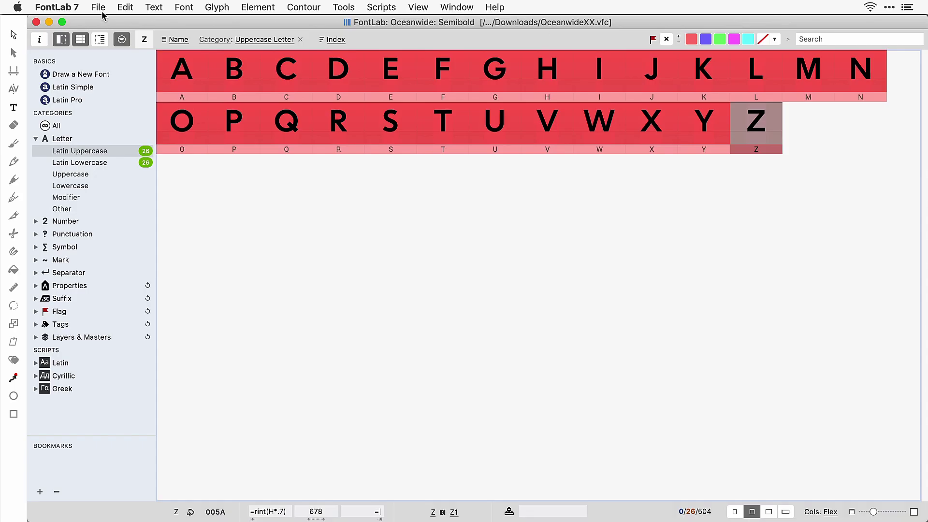
- From Preferences > General, reveal and open the FontLab 7 user data folder in Finder
left_click(55, 8)
left_click(58, 68)
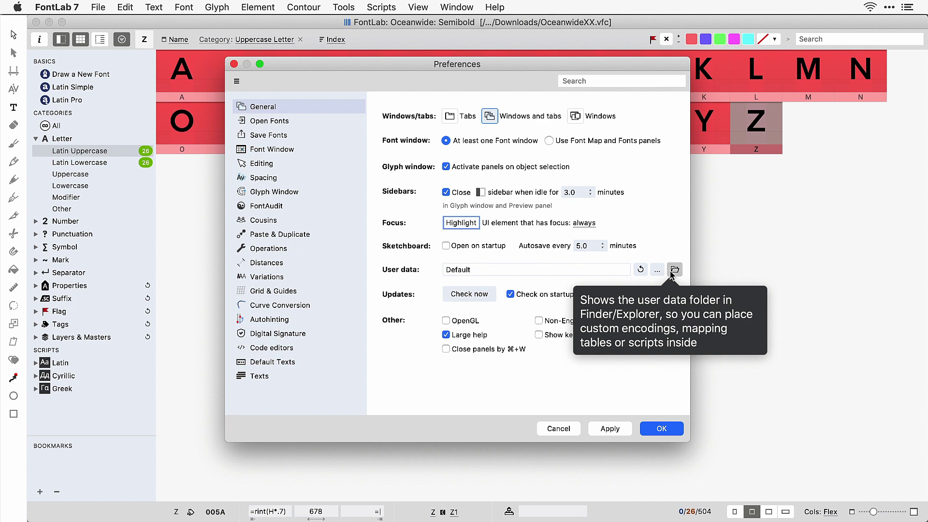
left_click(674, 271)
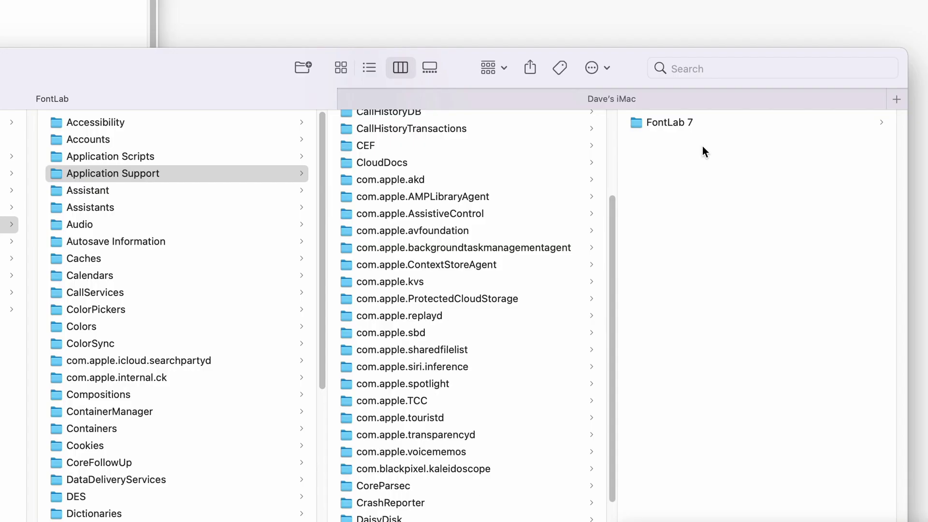
left_click(667, 122)
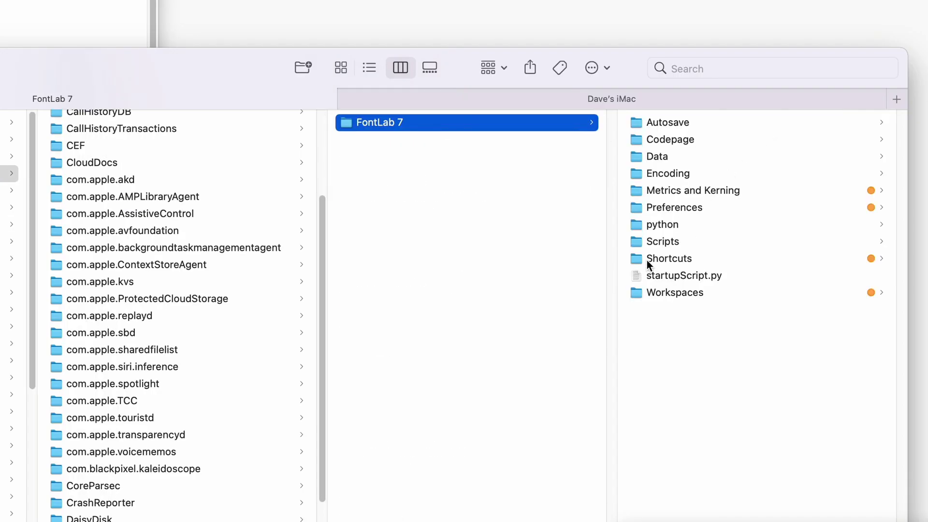
- Browse to Encoding › 1 Sans in Finder, glancing into the 4 Kerning folder along the way
left_click(676, 174)
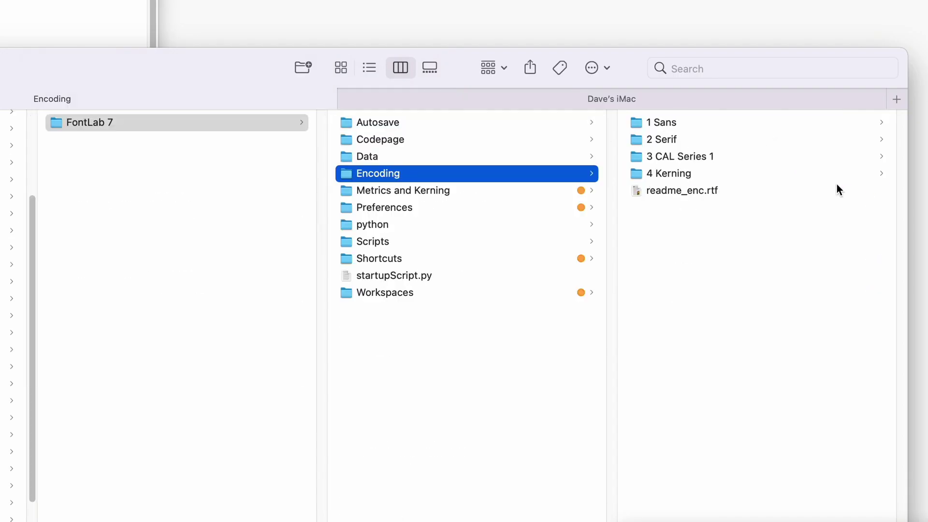
left_click(667, 123)
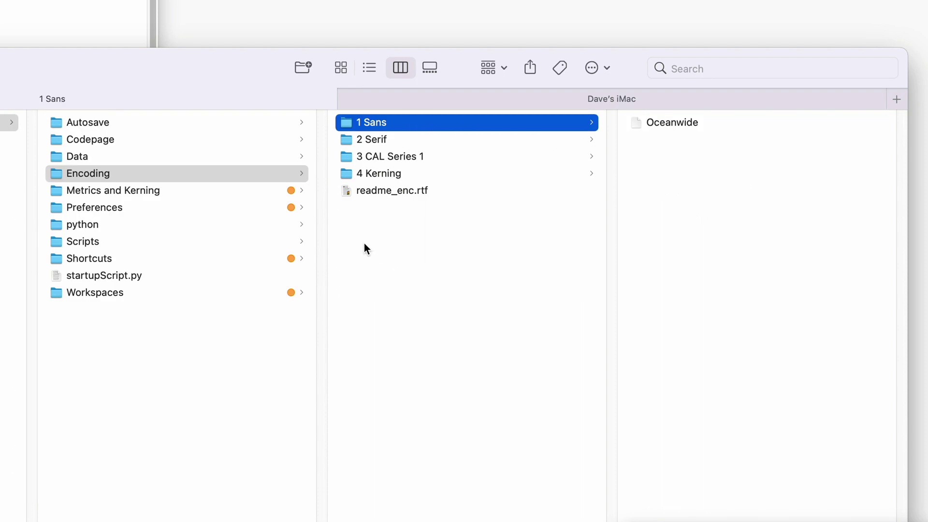
left_click(375, 173)
left_click(394, 123)
left_click(341, 175)
left_click(413, 123)
- Open the Oceanwide file and copy its two header lines to the top of the letter list
double_click(678, 121)
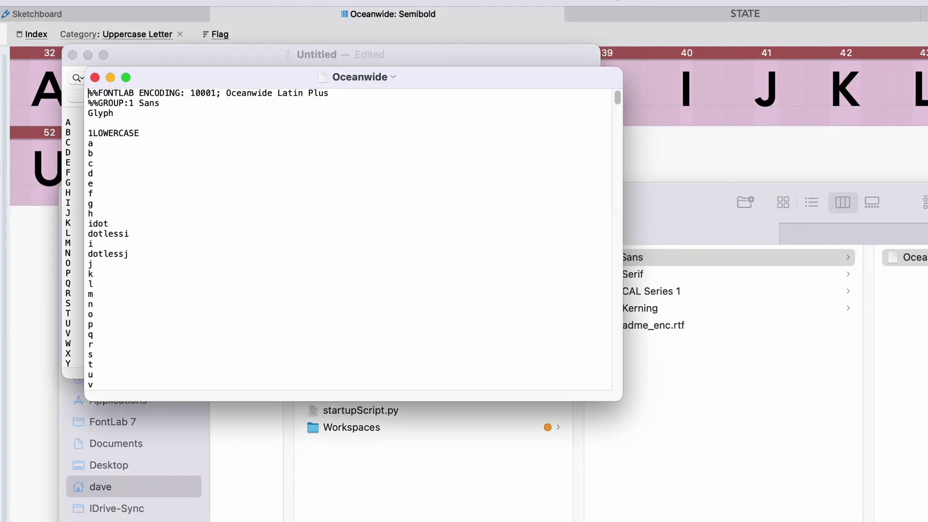
left_click_drag(251, 80, 895, 166)
left_click(722, 210)
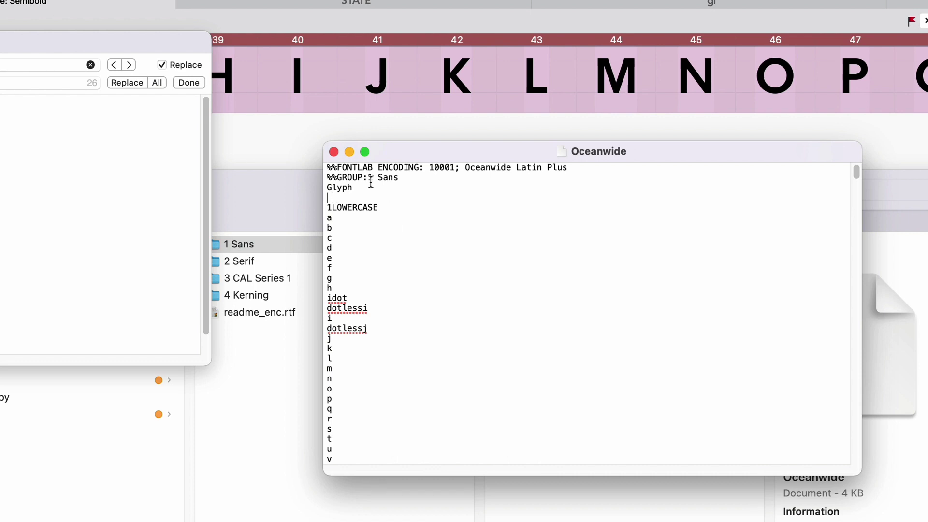
left_click_drag(420, 178, 112, 145)
key("super+c")
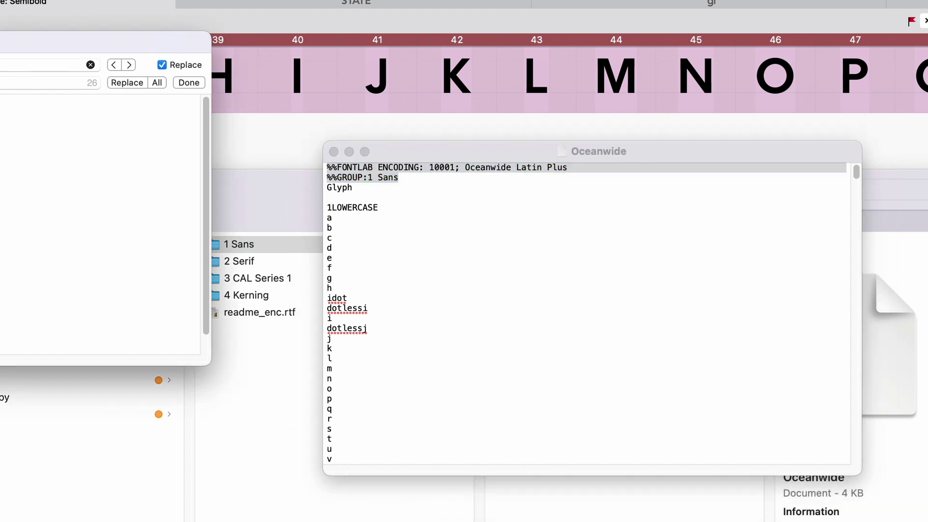
left_click(49, 36)
key("super+v")
key("Return")
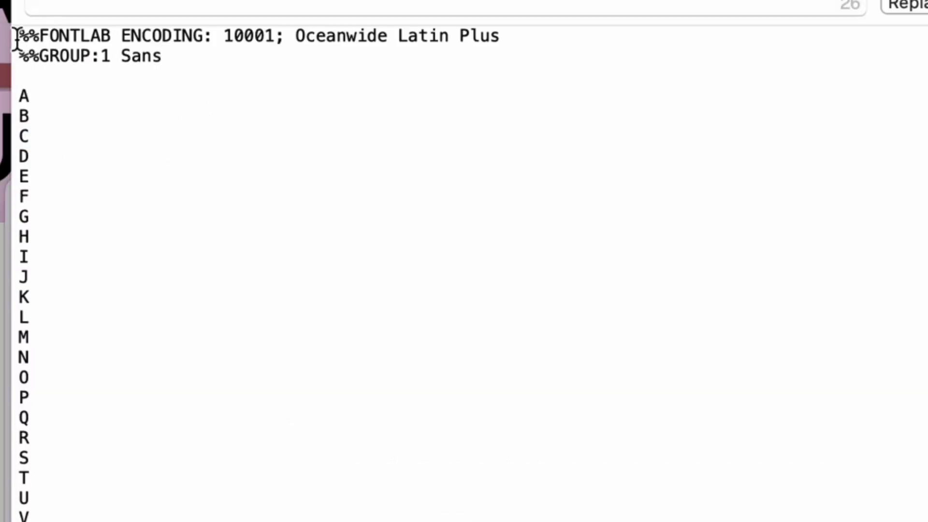
- Change the header ID from 10001 to 100012 and the name to 'Oceanwide Latin Plus II'
left_click_drag(19, 37, 582, 35)
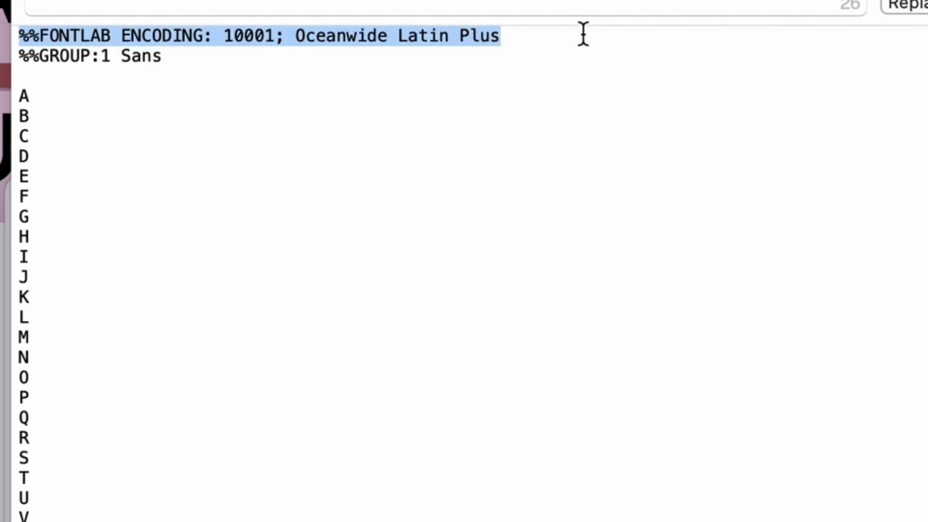
left_click(553, 73)
left_click(277, 36)
key("BackSpace")
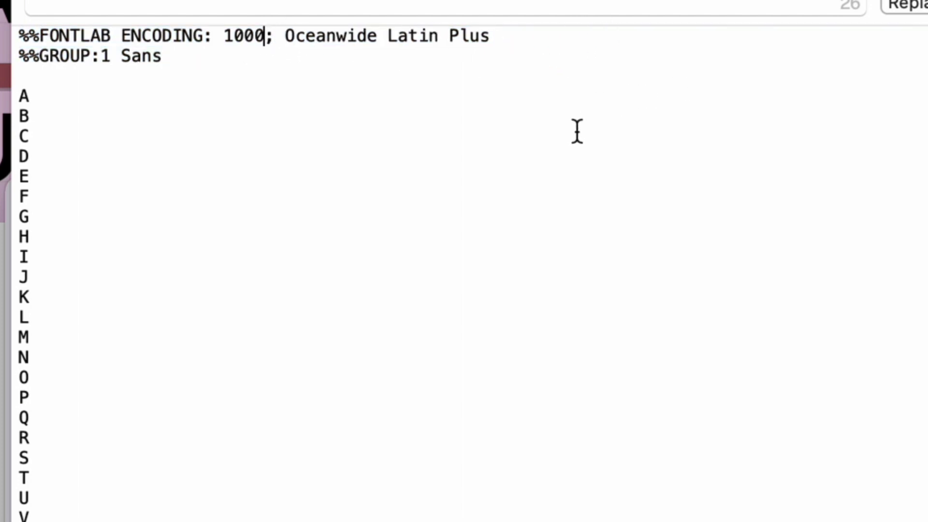
type("12")
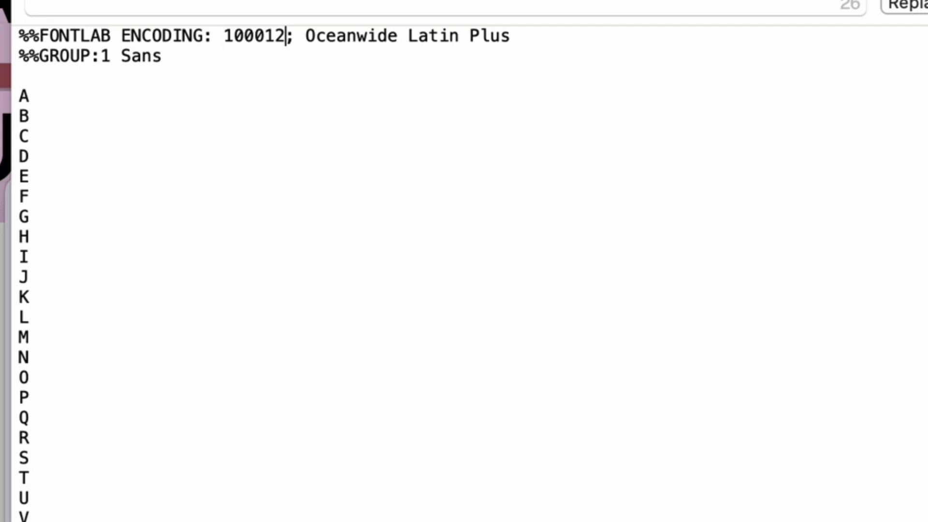
left_click_drag(349, 27, 497, 28)
left_click(524, 36)
type("II")
left_click(379, 64)
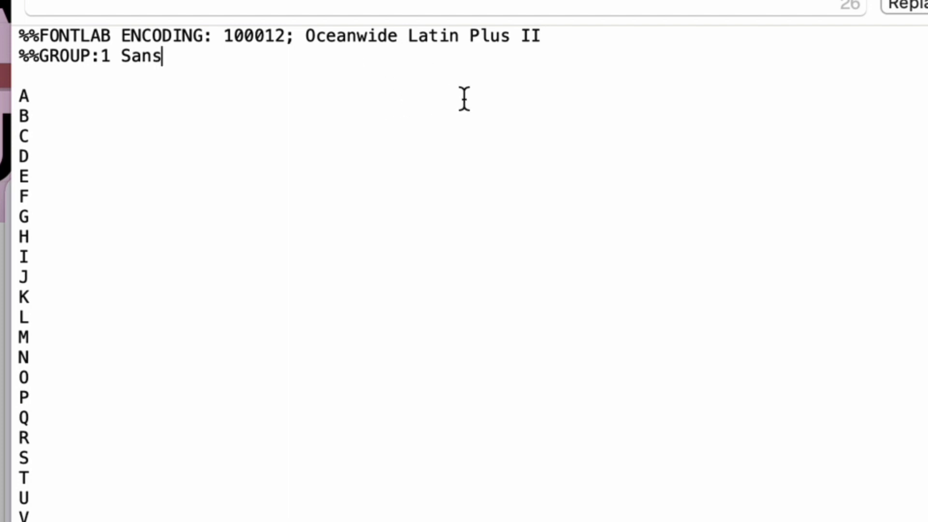
- Save the edited encoding as 'Oceanwide 2' in the 1 Sans folder and quit TextEdit
key("super+s")
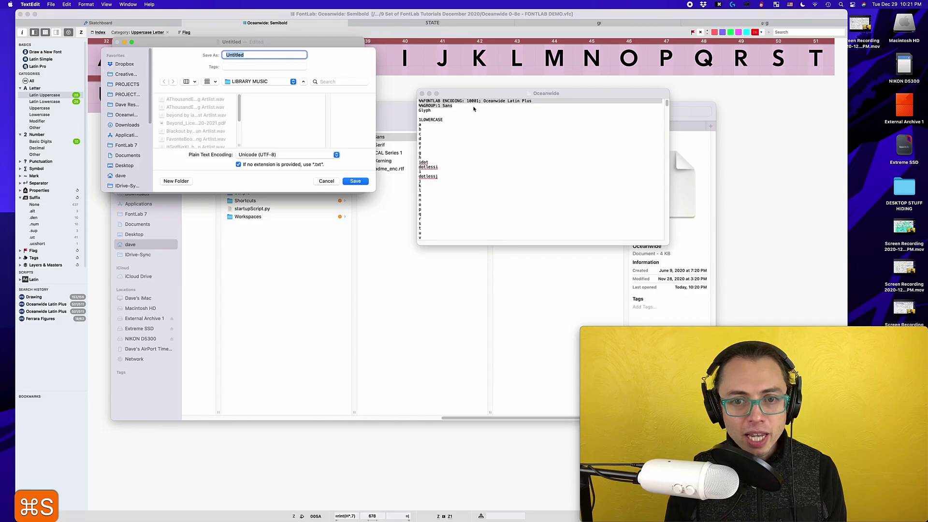
left_click_drag(543, 98, 709, 205)
left_click(411, 111)
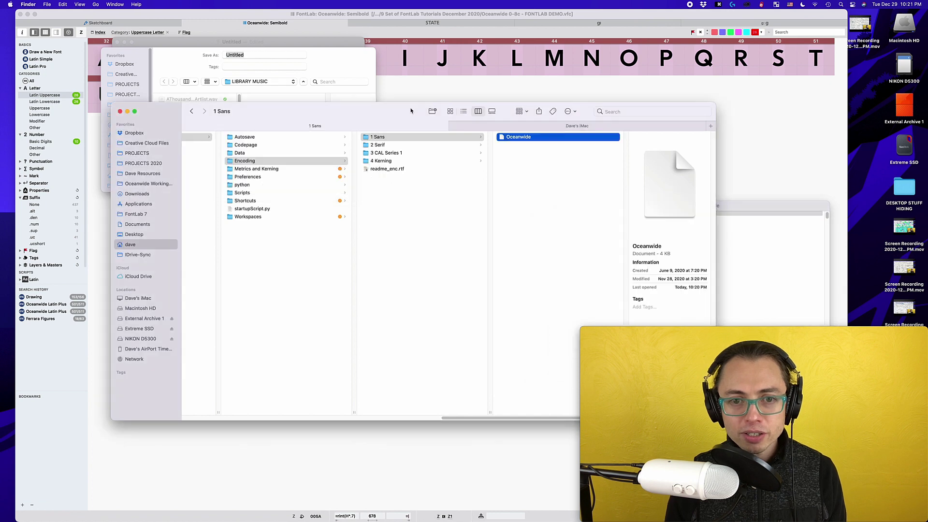
left_click_drag(352, 112, 608, 109)
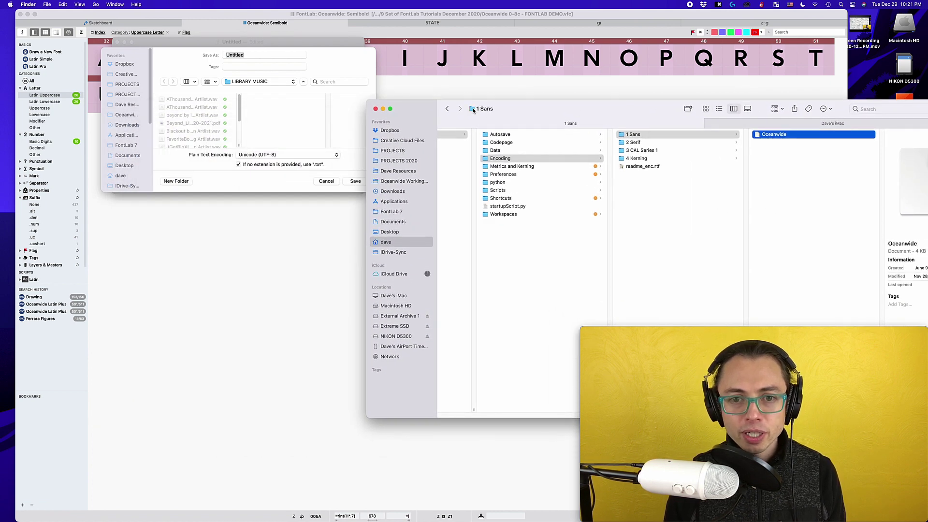
left_click_drag(472, 109, 324, 68)
left_click(295, 62)
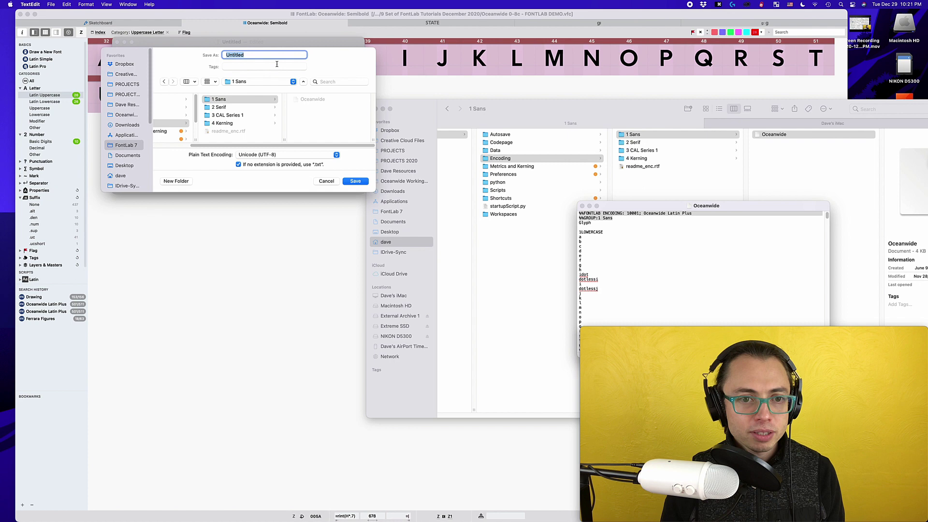
type("Oceanwide")
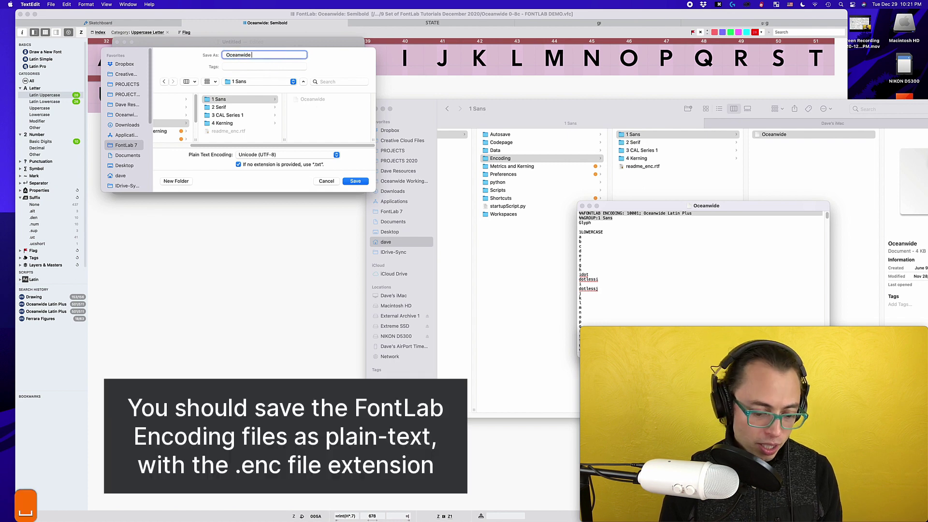
type(" 2")
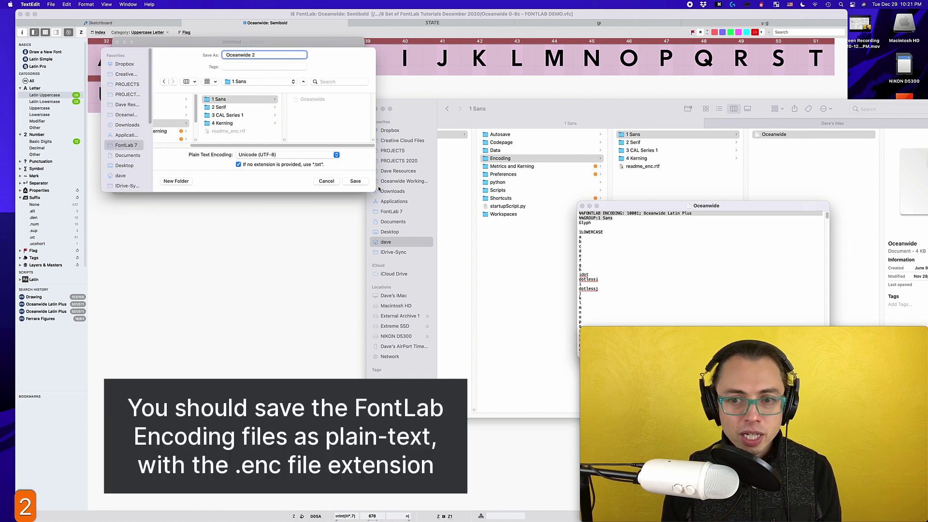
left_click(355, 181)
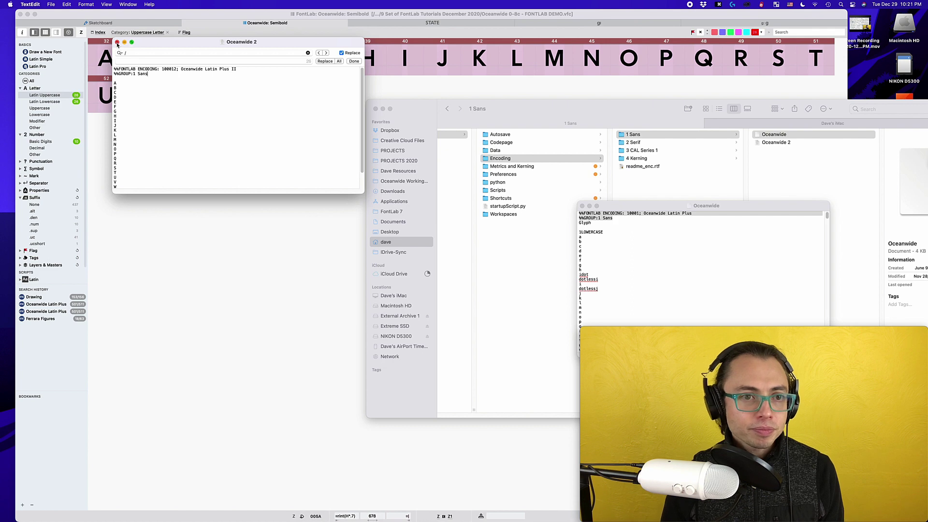
key("super+q")
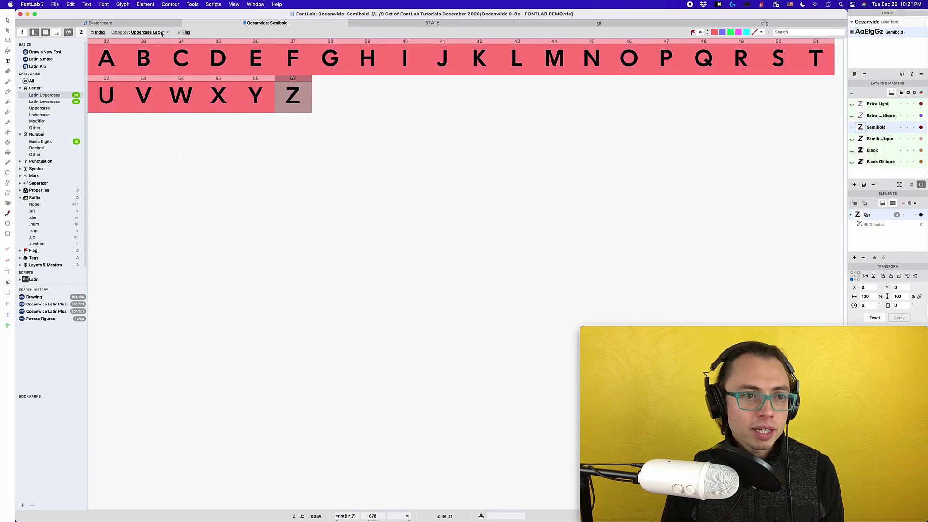
- Clear the category filter, select glyphs a through z, and copy their names
left_click(167, 32)
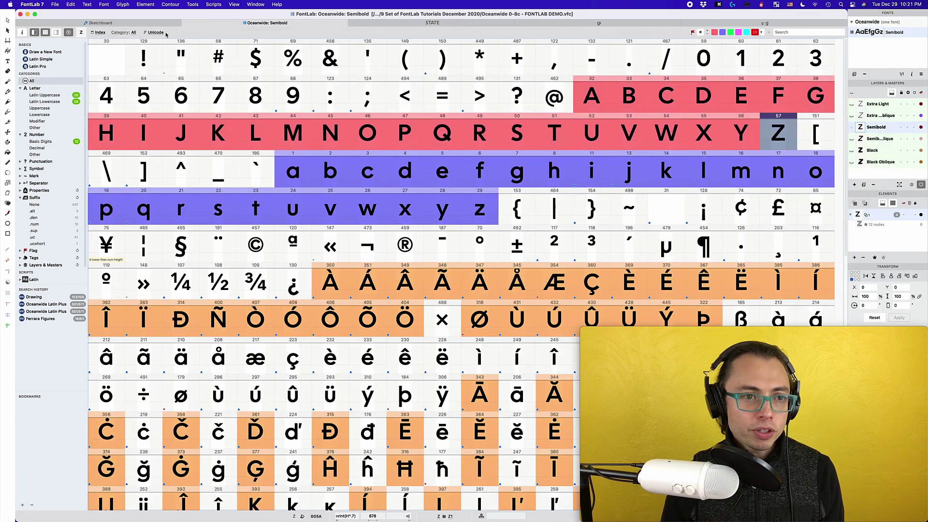
left_click(282, 169)
left_click(480, 208, "shift")
key("super+c")
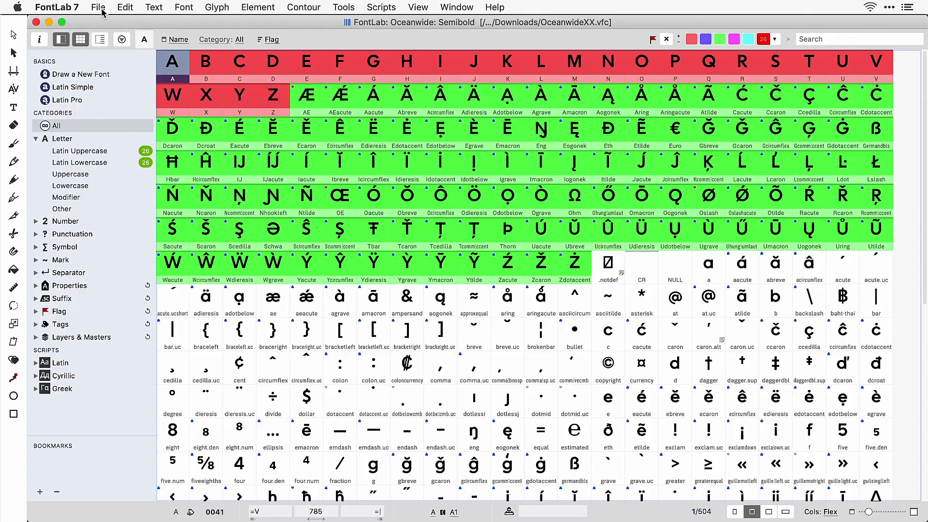
- Export the glyph names as an encoding file named 'My Custom Encoding.enc'
left_click(98, 7)
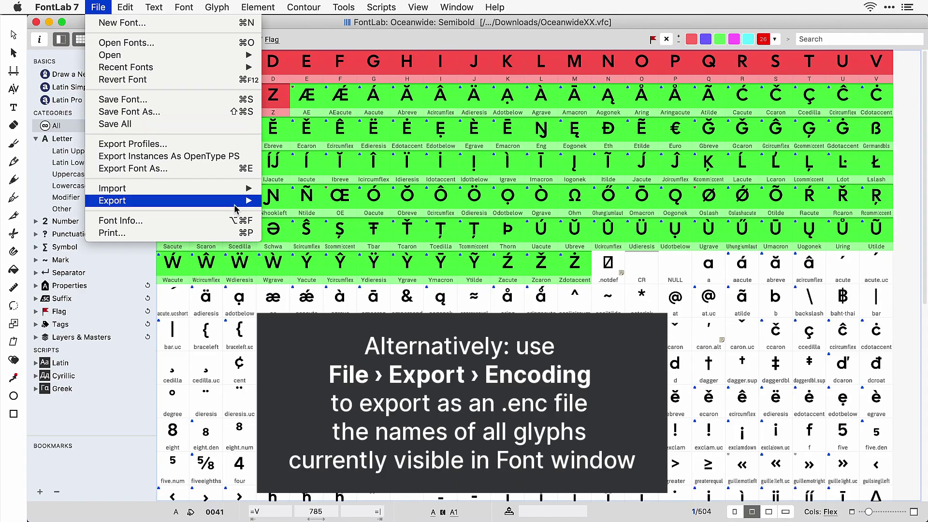
mouse_move(236, 200)
left_click(333, 250)
key("alt+Left")
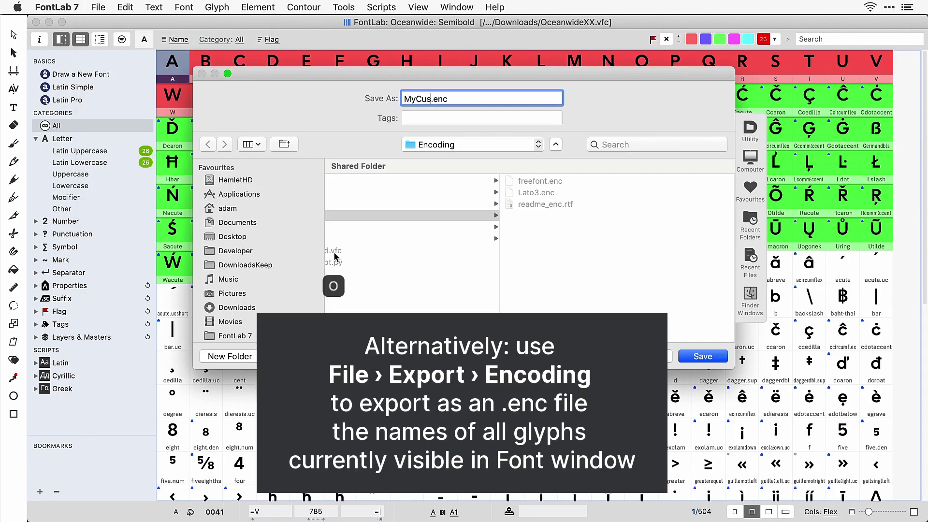
key("Right")
key("Right")
key("alt+Right")
type("Encoding")
key("Return")
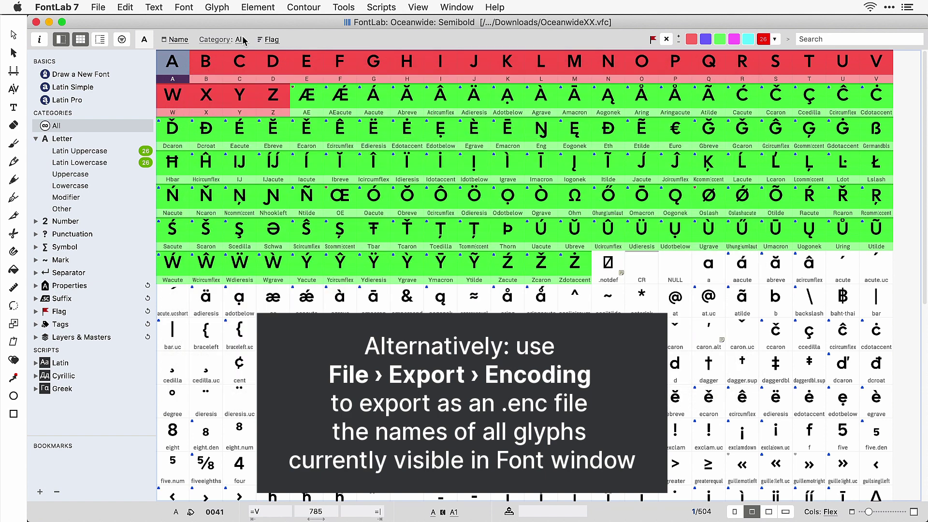
- Sort the glyph grid by encoding using My Custom Encoding
left_click(223, 40)
left_click(227, 53)
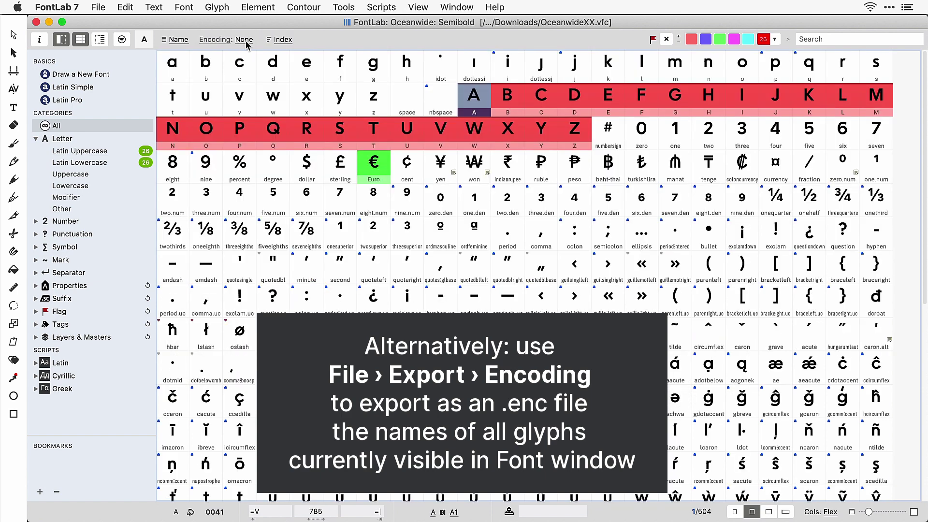
left_click(245, 41)
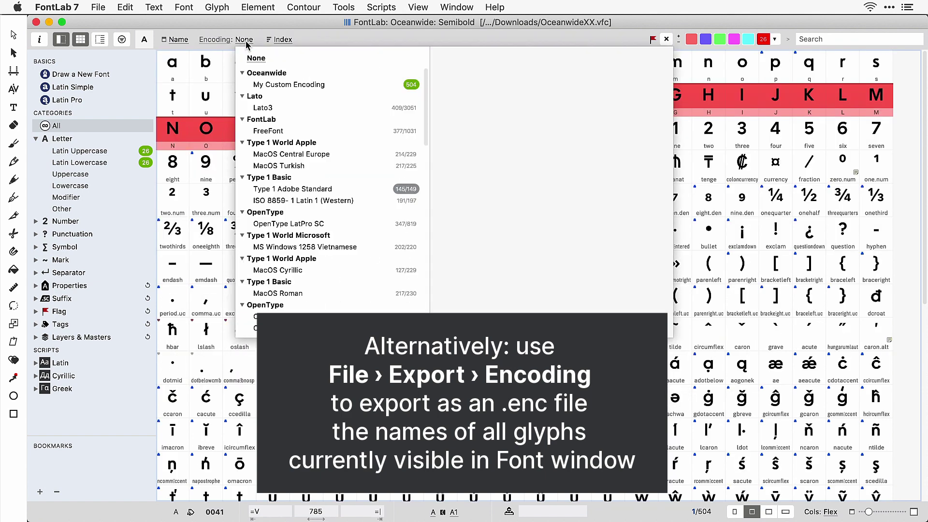
left_click(294, 87)
left_click(270, 41)
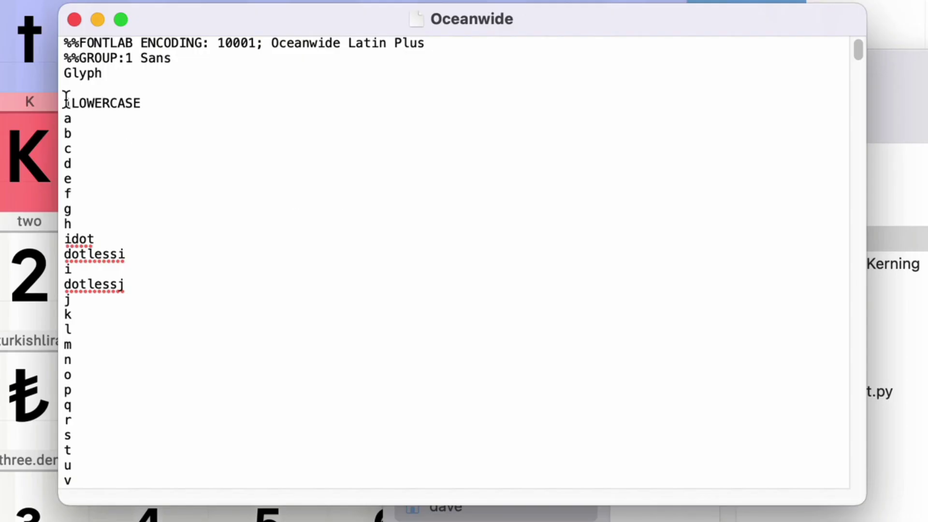
left_click_drag(64, 102, 43, 106)
left_click(146, 116)
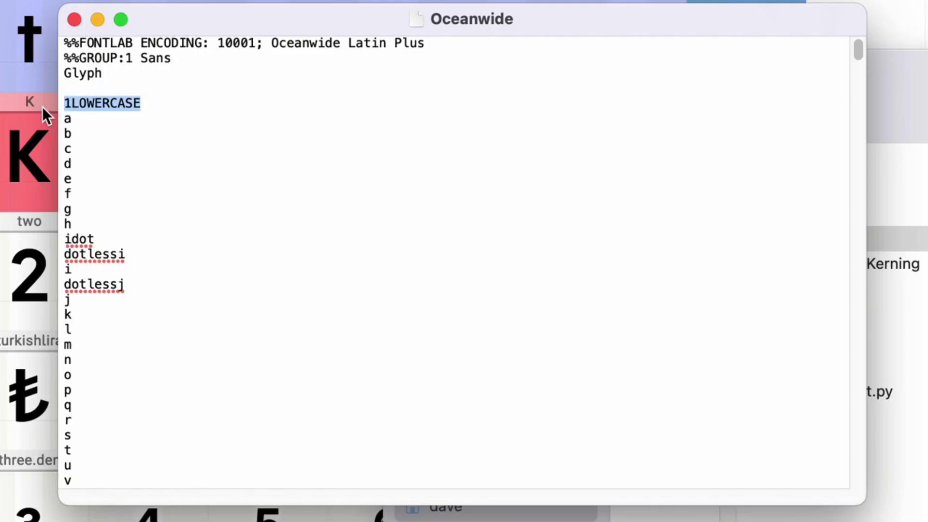
left_click(244, 190)
left_click_drag(157, 101, 62, 87)
left_click(62, 88)
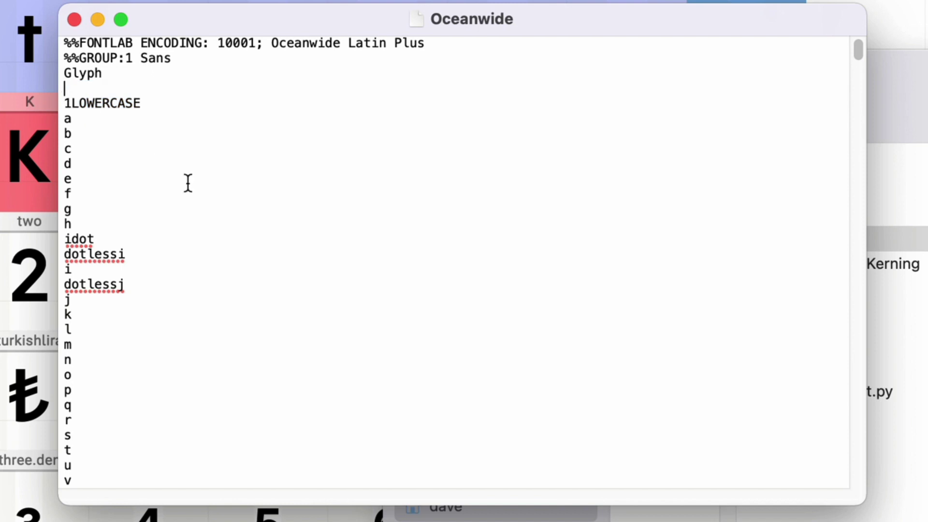
left_click(187, 193)
scroll(96, 377, "down", 6)
left_click_drag(176, 334, 97, 334)
left_click(238, 357)
scroll(187, 412, "down", 14)
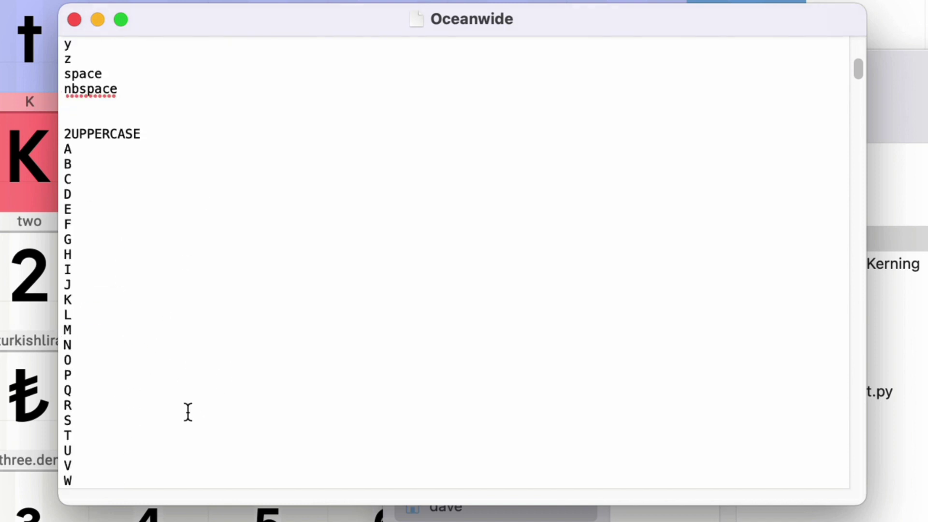
scroll(157, 149, "up", 1)
left_click_drag(157, 136, 15, 134)
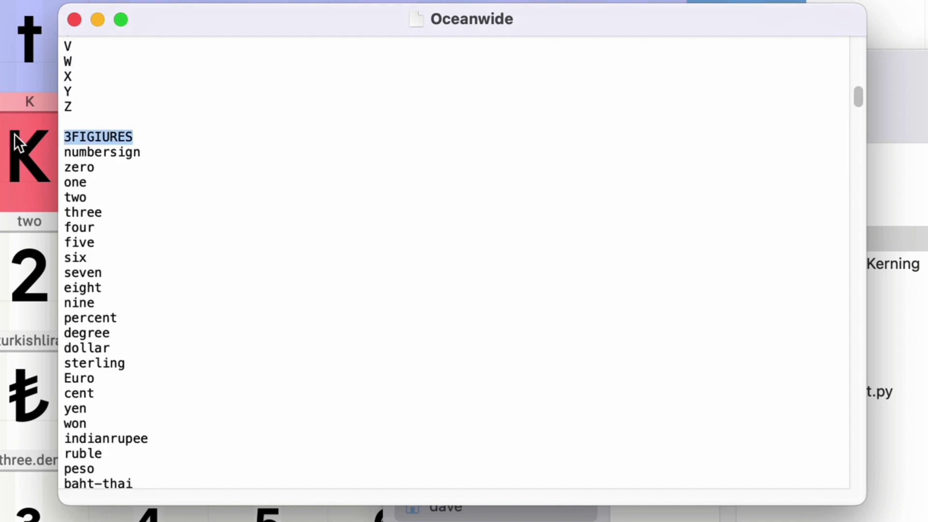
left_click(205, 337)
scroll(205, 339, "down", 6)
left_click(143, 343)
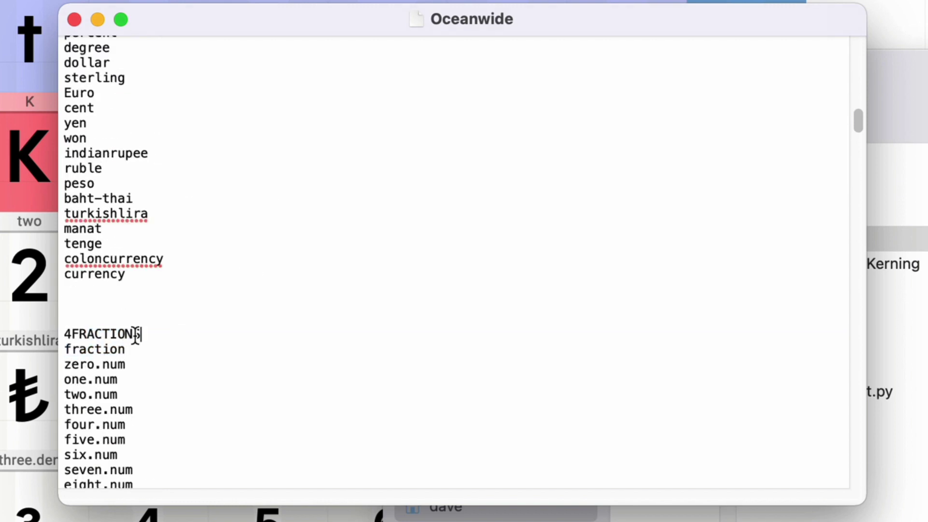
double_click(134, 333)
left_click(278, 354)
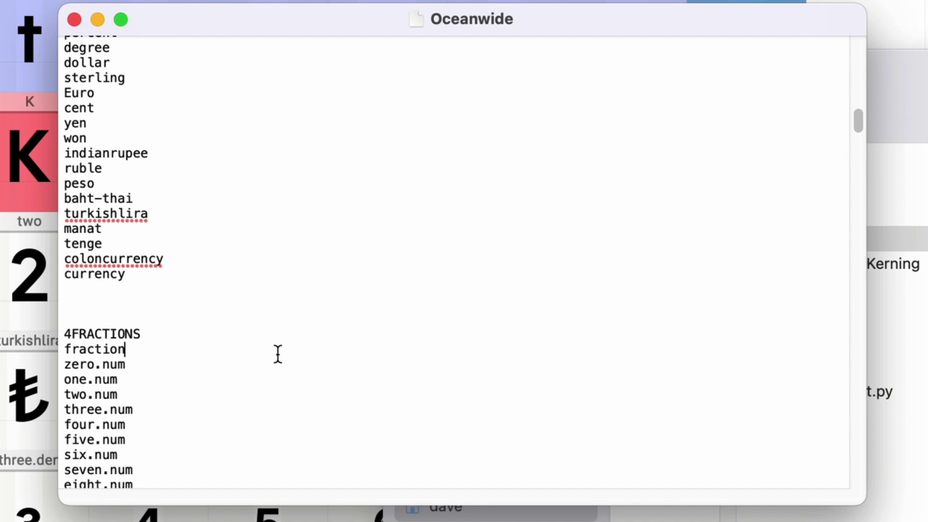